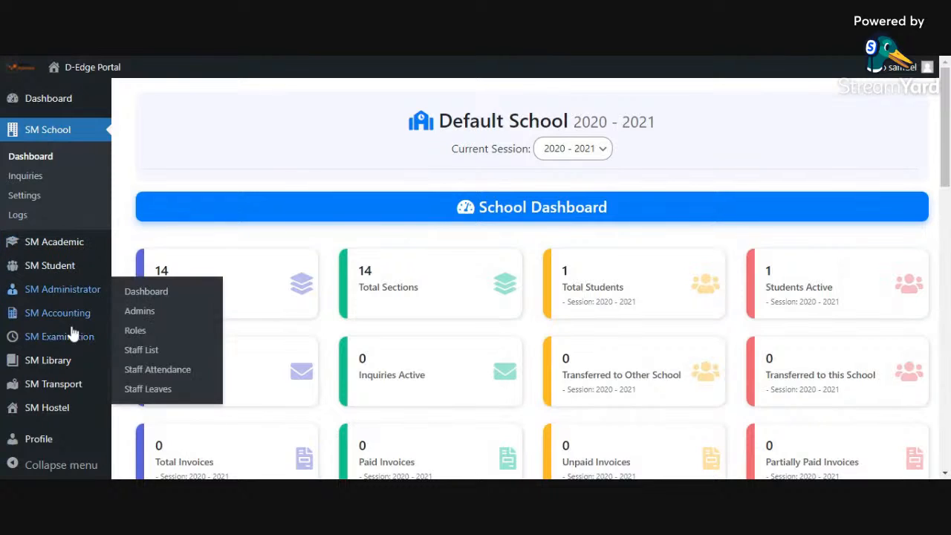
# - Start a new exam from the examination module's exam management page and title it "Test 1"
pyautogui.moveTo(67, 343)
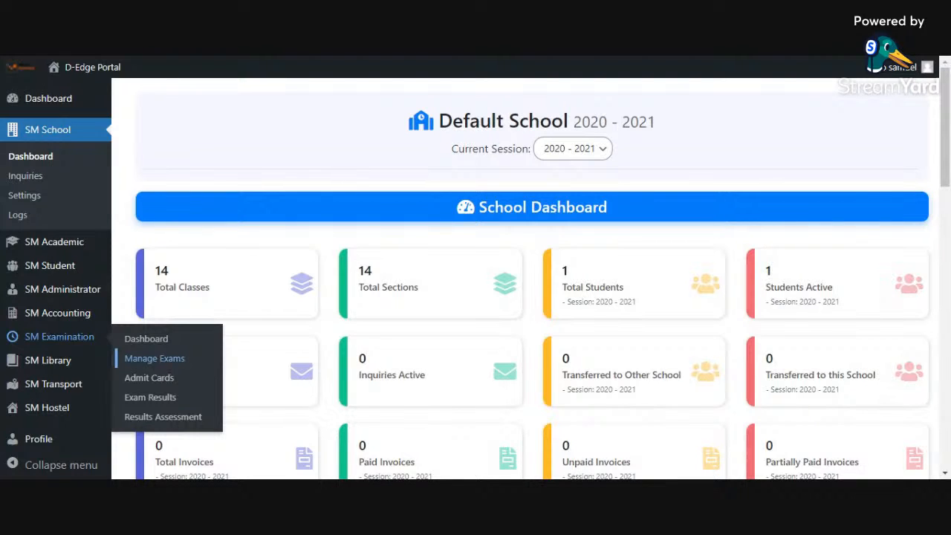
pyautogui.click(155, 358)
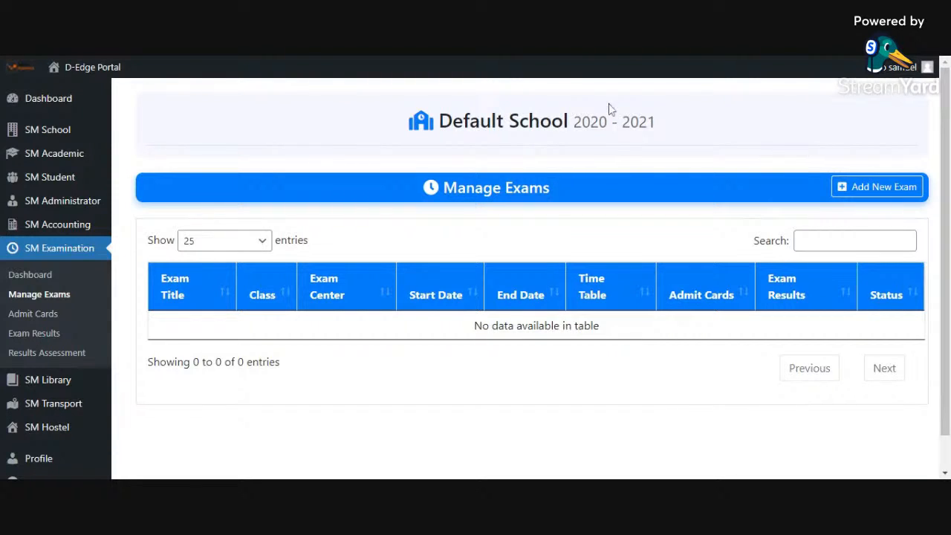
pyautogui.click(871, 191)
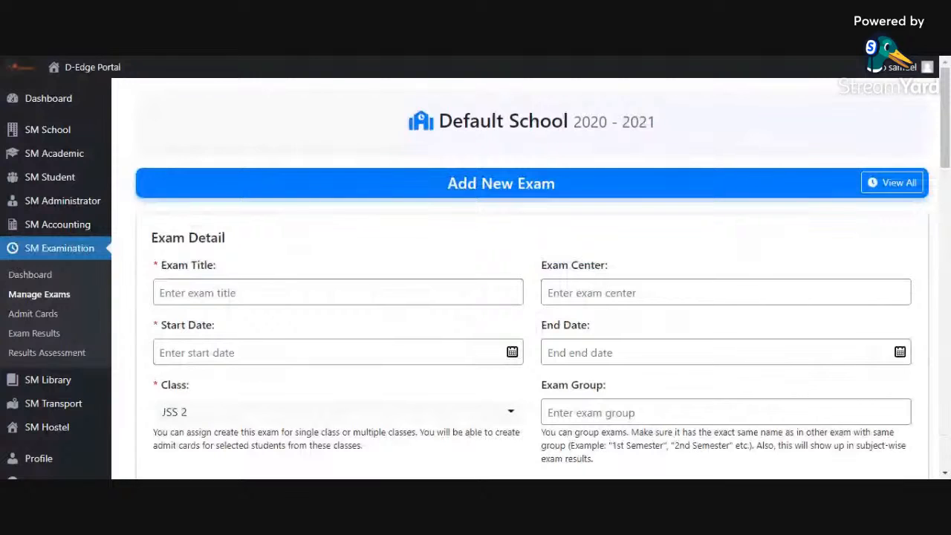
pyautogui.click(338, 293)
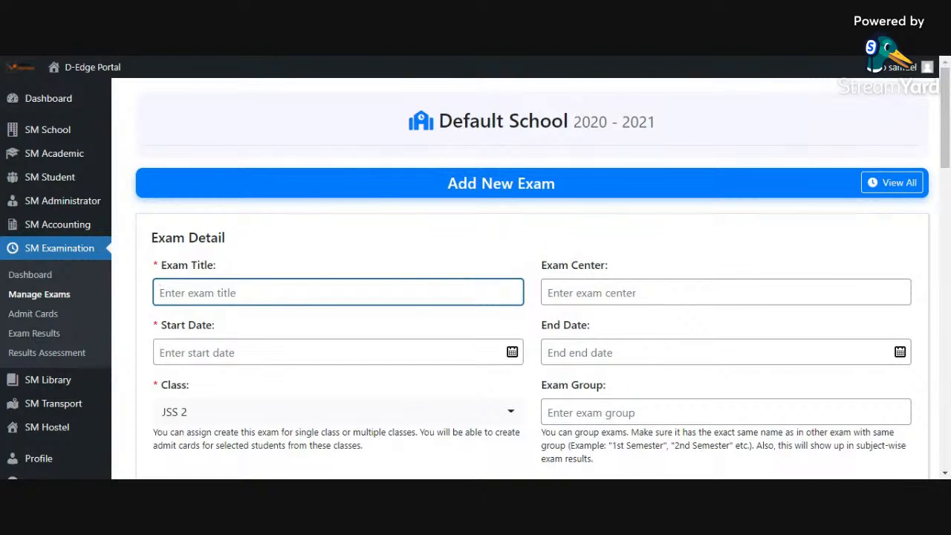
pyautogui.write('Test 1')
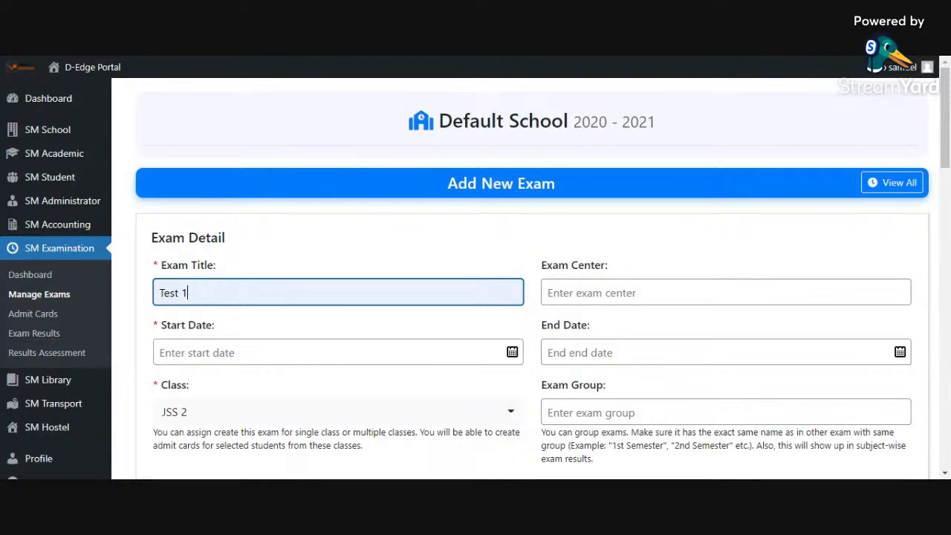
# - Set the exam's start date to 25-11-2021 and its end date to 30-11-2021
pyautogui.click(239, 352)
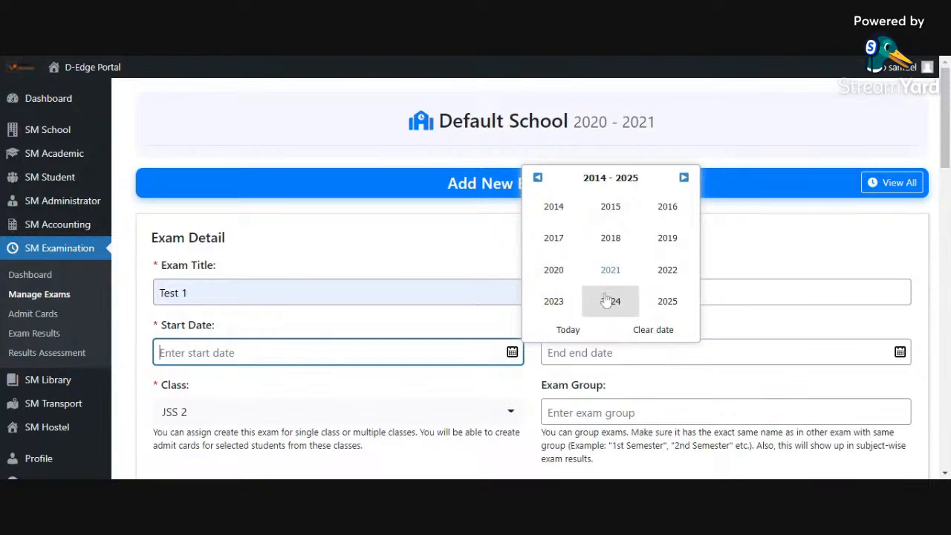
pyautogui.click(610, 269)
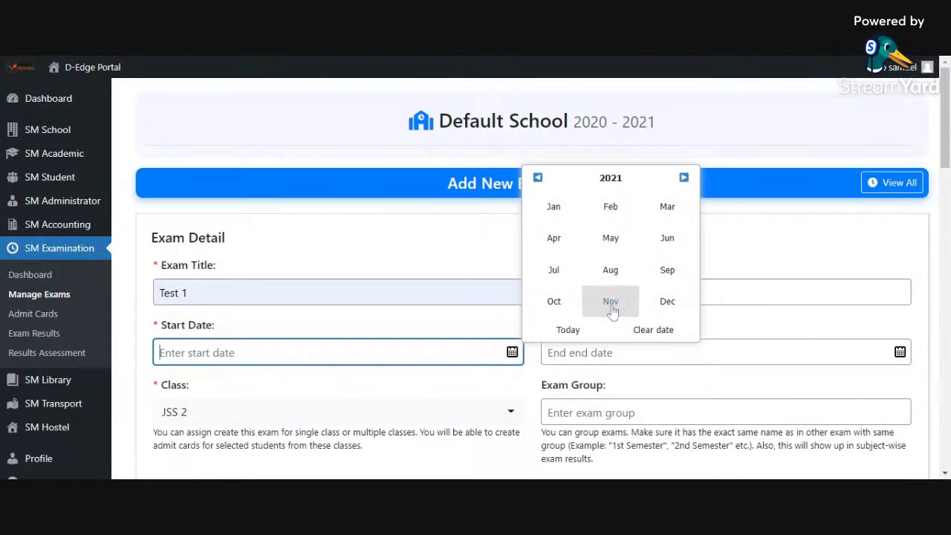
pyautogui.click(610, 305)
pyautogui.click(610, 271)
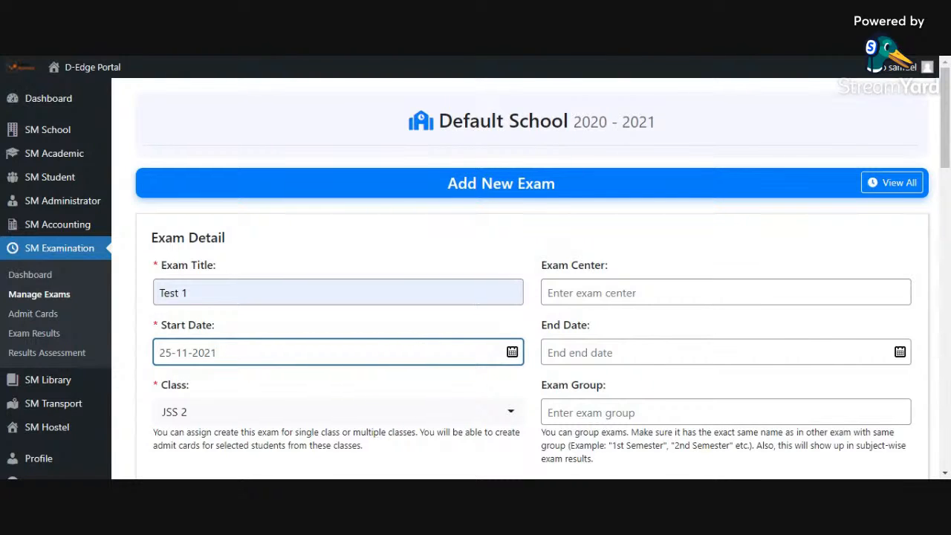
pyautogui.click(622, 352)
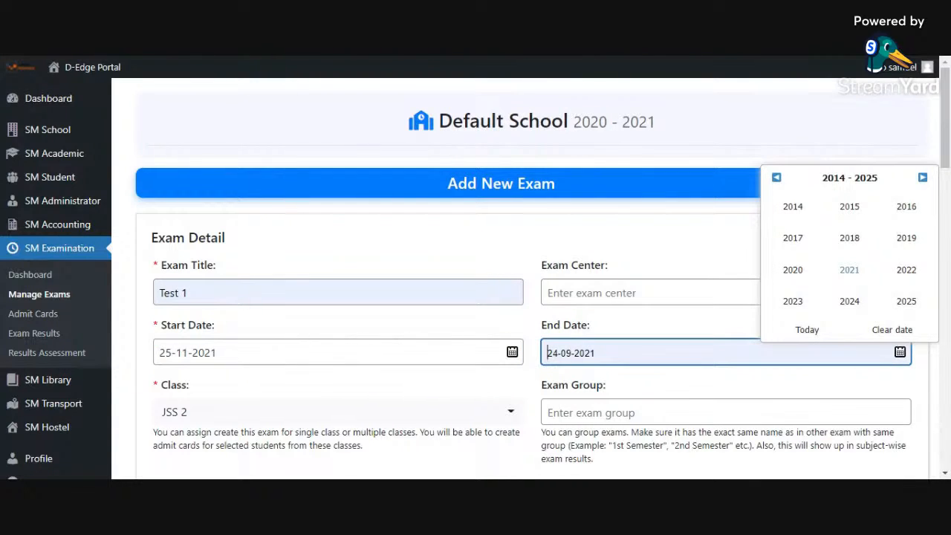
pyautogui.click(849, 271)
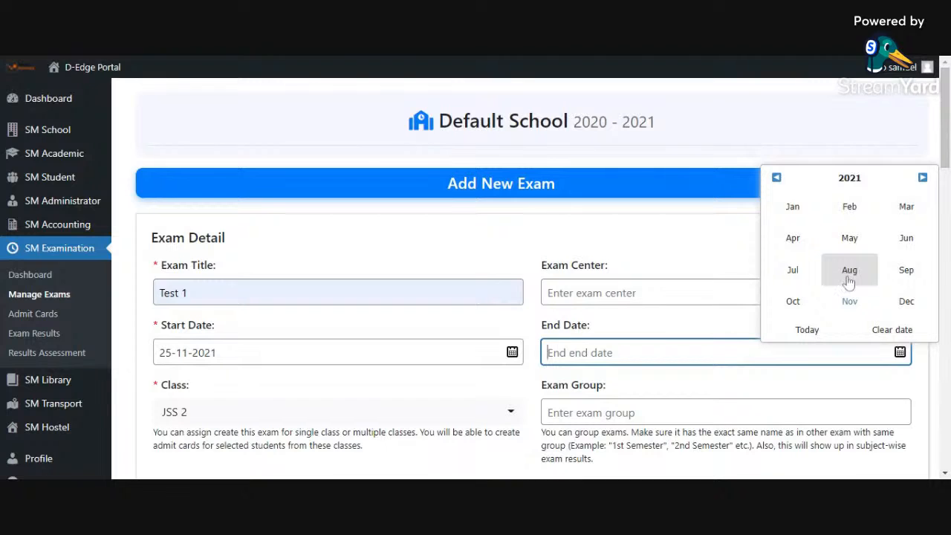
pyautogui.click(849, 300)
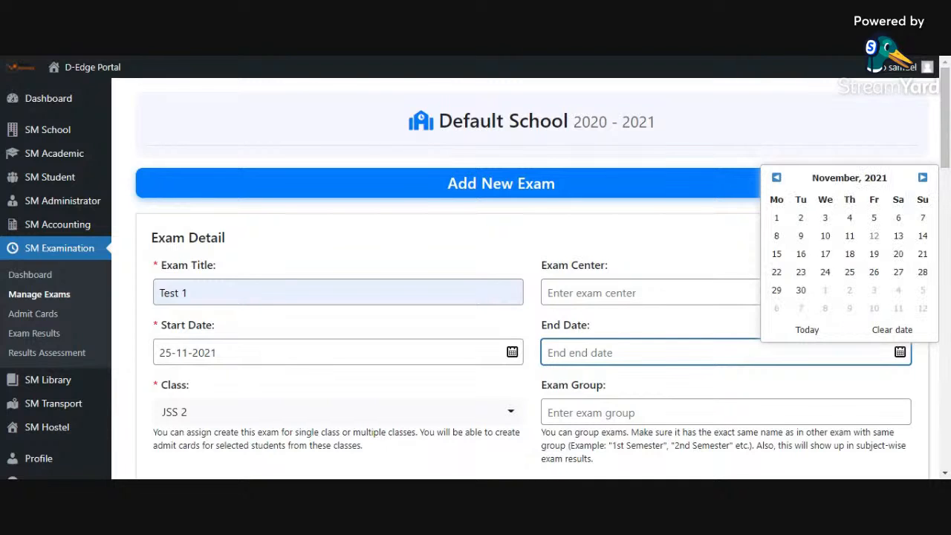
pyautogui.click(808, 292)
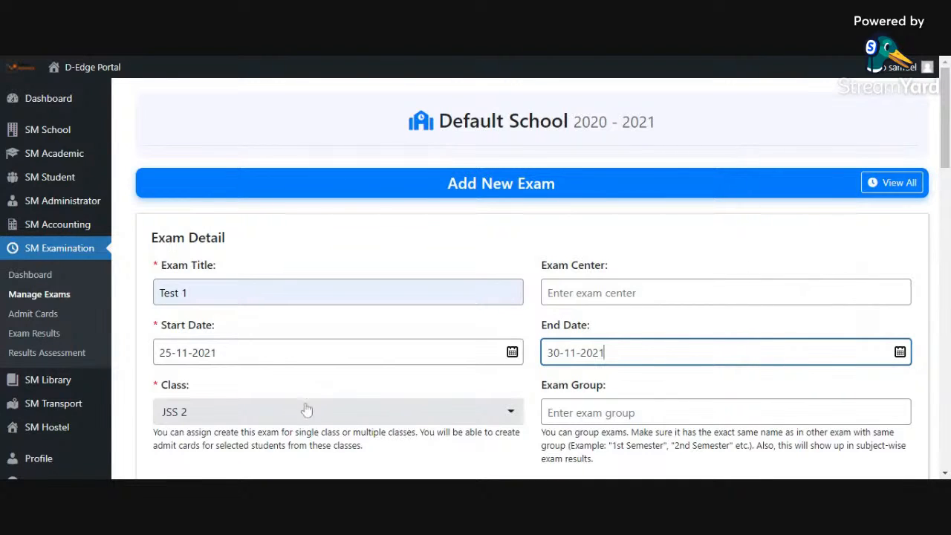
# - Assign the exam to class JSS 1 and set its exam group to "1st Term"
pyautogui.click(231, 411)
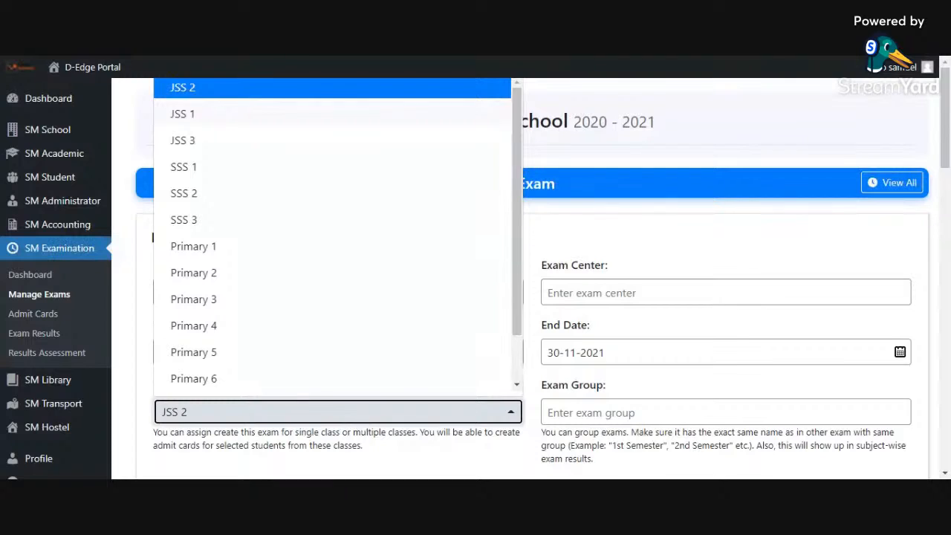
pyautogui.click(199, 116)
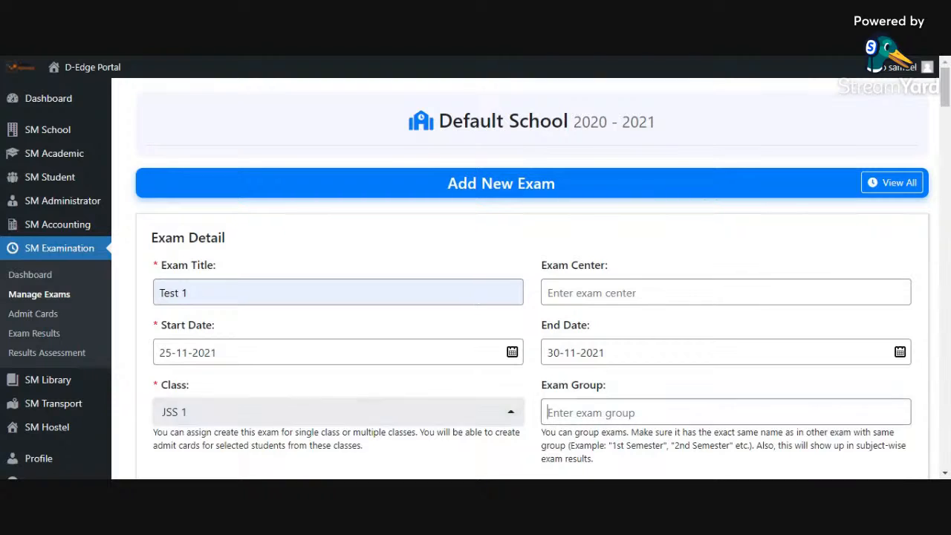
pyautogui.click(705, 411)
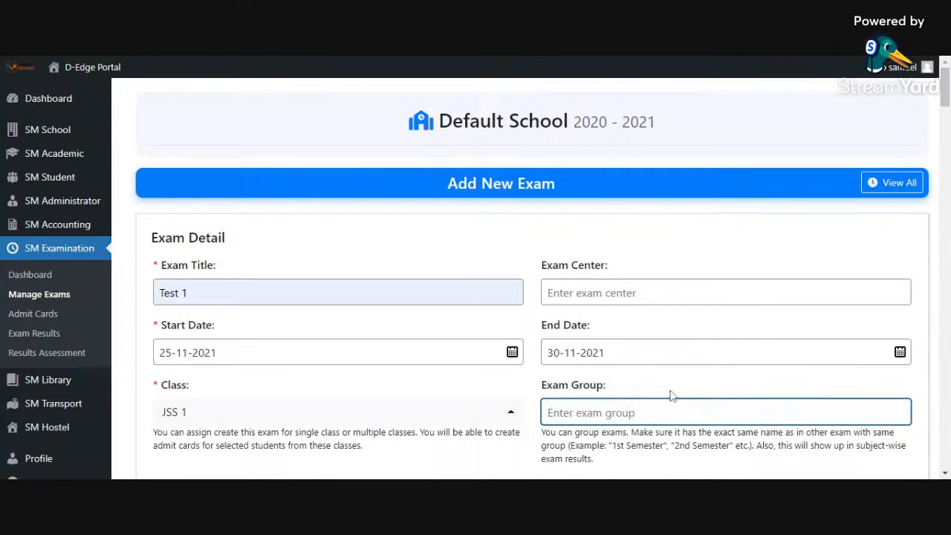
pyautogui.click(716, 383)
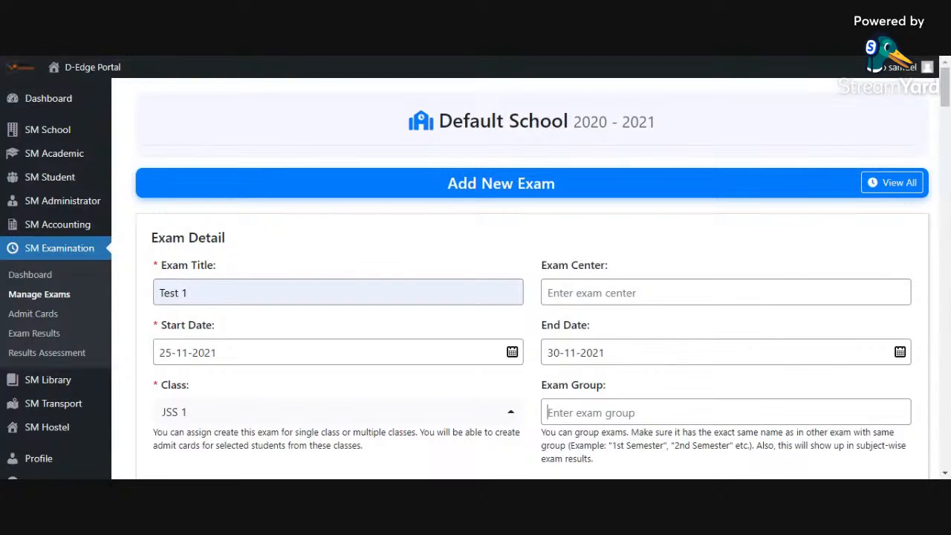
pyautogui.write('1st Term')
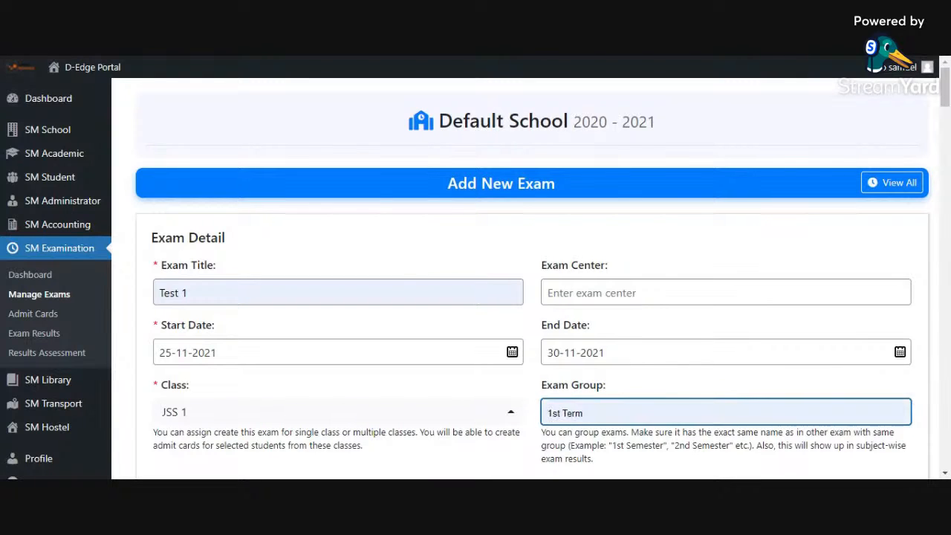
pyautogui.press('Return')
# - Add a blank exam paper below the last subject in the Exam Papers section and remove it again
pyautogui.moveTo(944, 96); pyautogui.dragTo(944, 121)
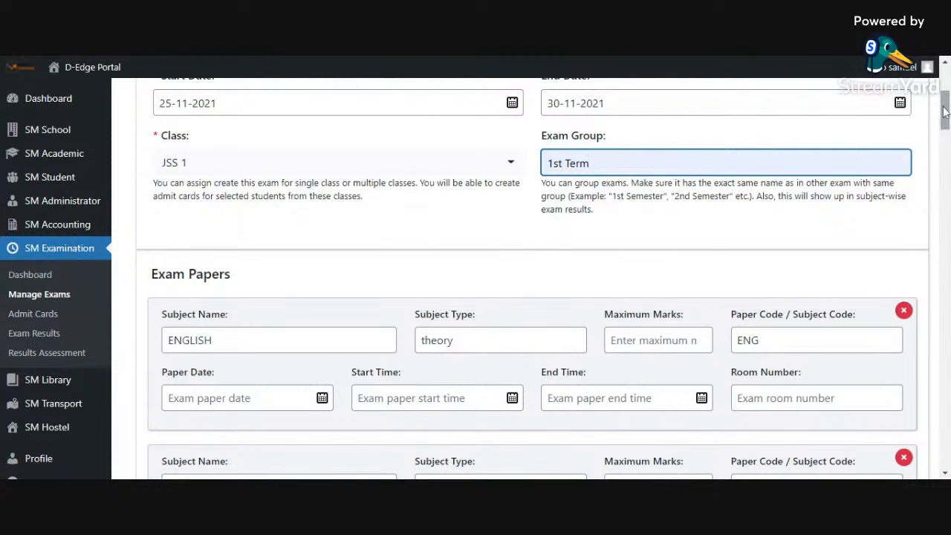
pyautogui.moveTo(943, 112); pyautogui.dragTo(938, 126)
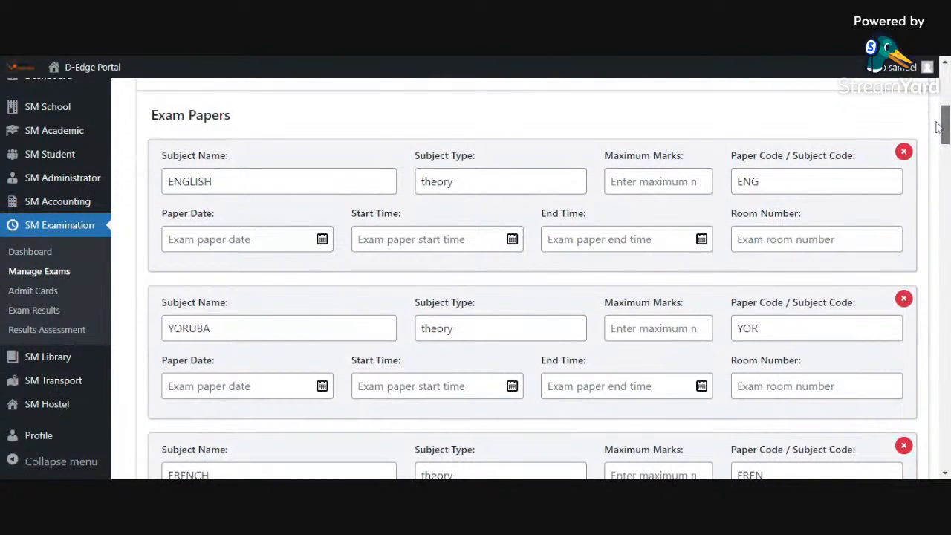
pyautogui.moveTo(937, 127); pyautogui.dragTo(941, 401)
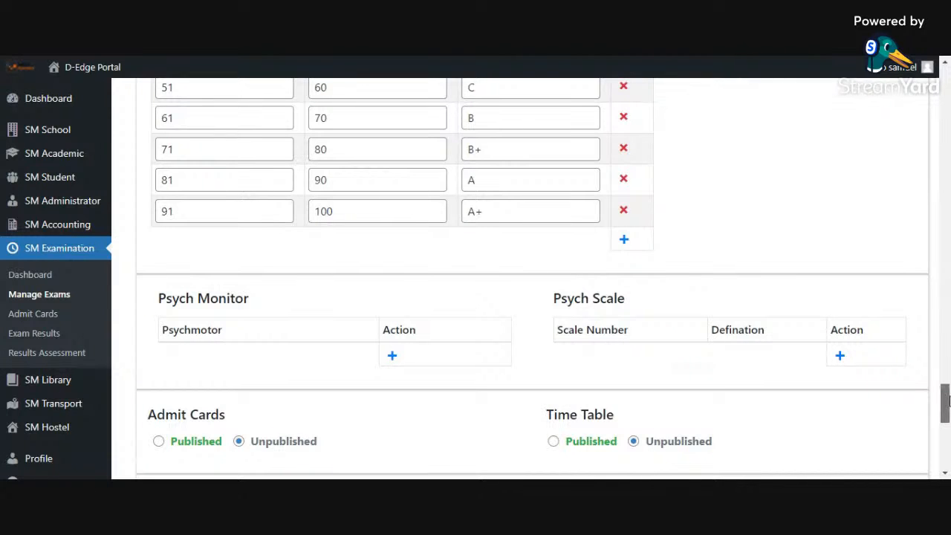
pyautogui.scroll(5, 498, 380)
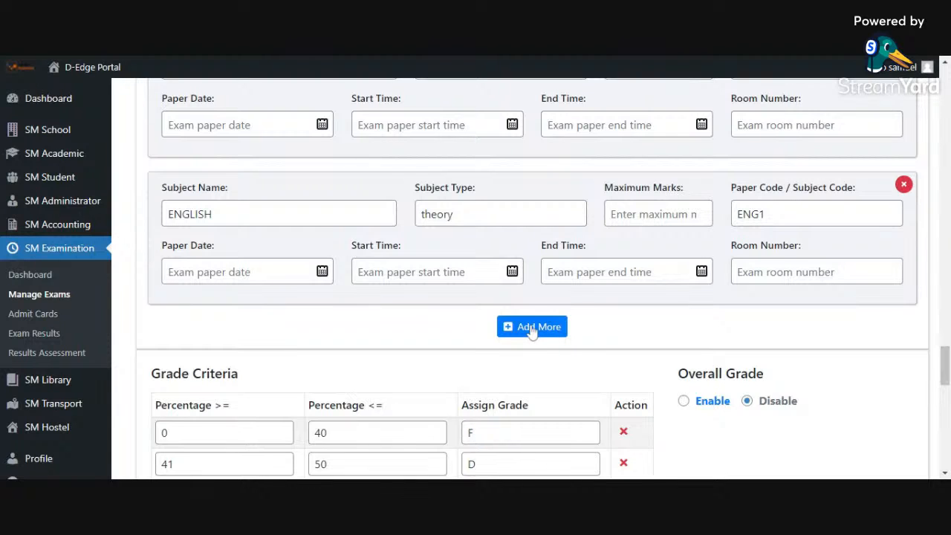
pyautogui.click(532, 331)
pyautogui.click(542, 334)
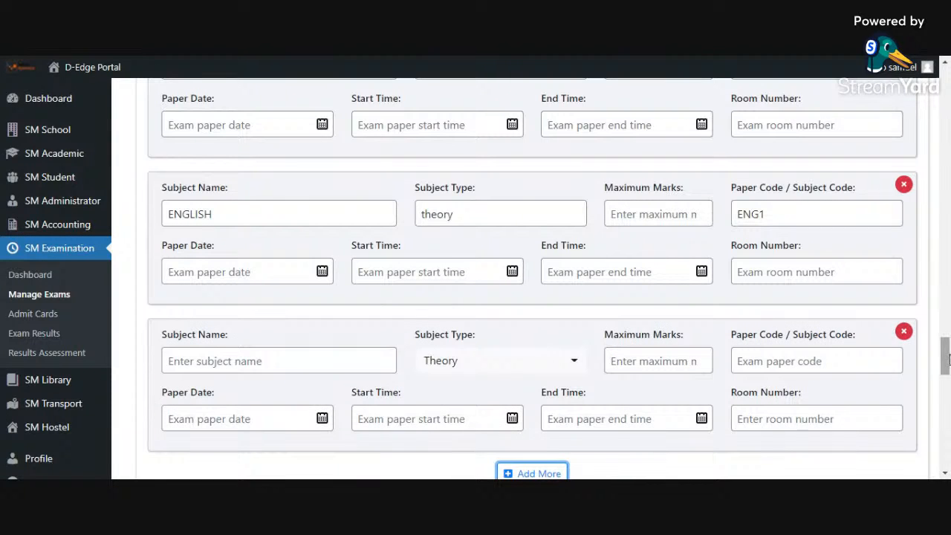
pyautogui.moveTo(947, 360)
pyautogui.mouseDown()
pyautogui.moveTo(947, 375)
pyautogui.moveTo(947, 361)
pyautogui.mouseUp()
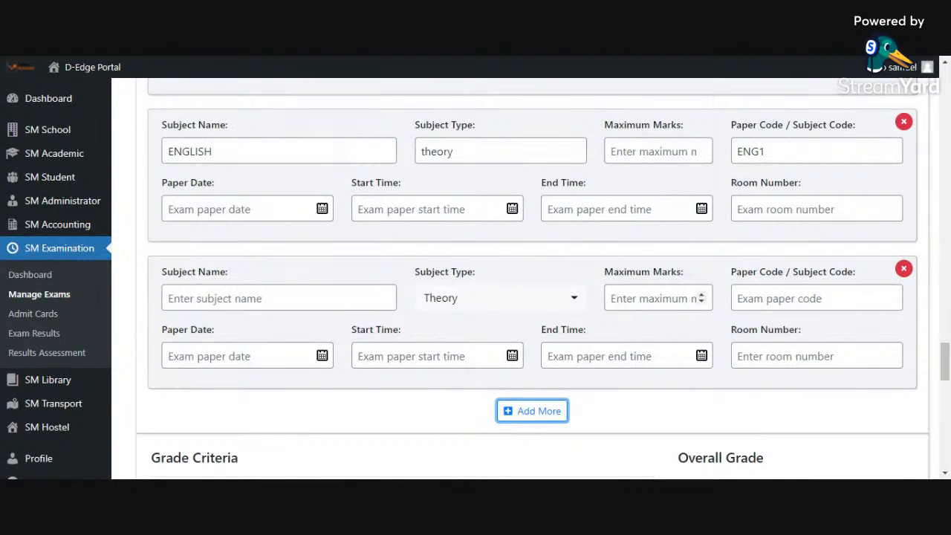
pyautogui.click(903, 269)
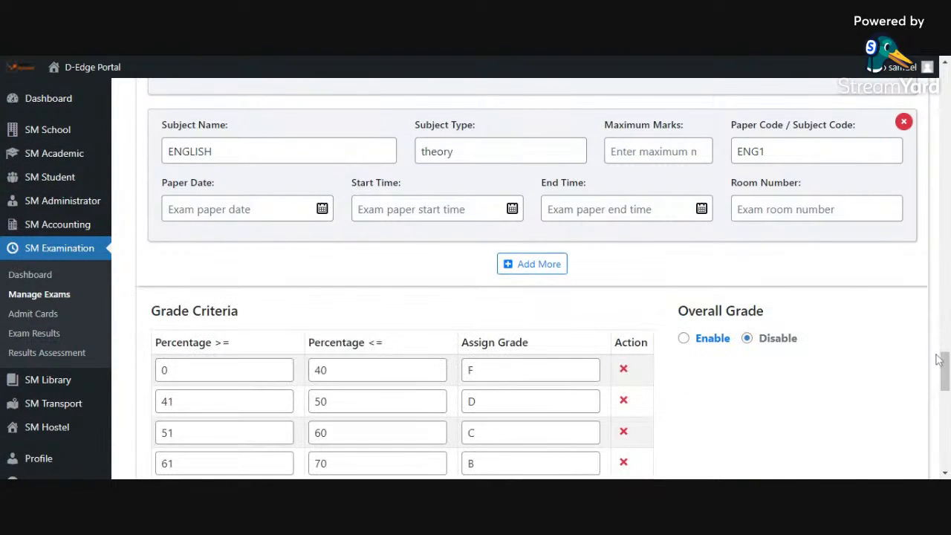
# - Set the maximum marks of the first ENGLISH paper (code ENG) to 10
pyautogui.moveTo(943, 364); pyautogui.dragTo(909, 115)
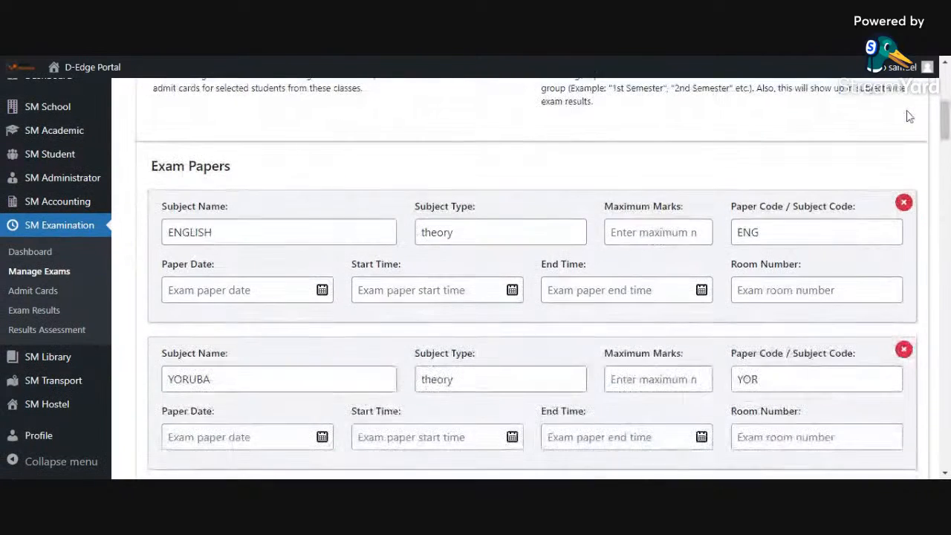
pyautogui.click(611, 231)
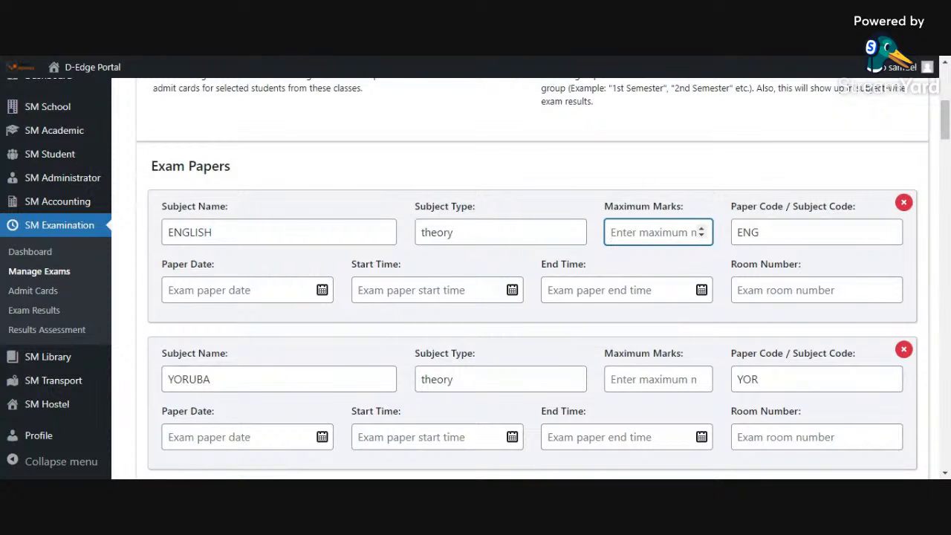
pyautogui.write('10')
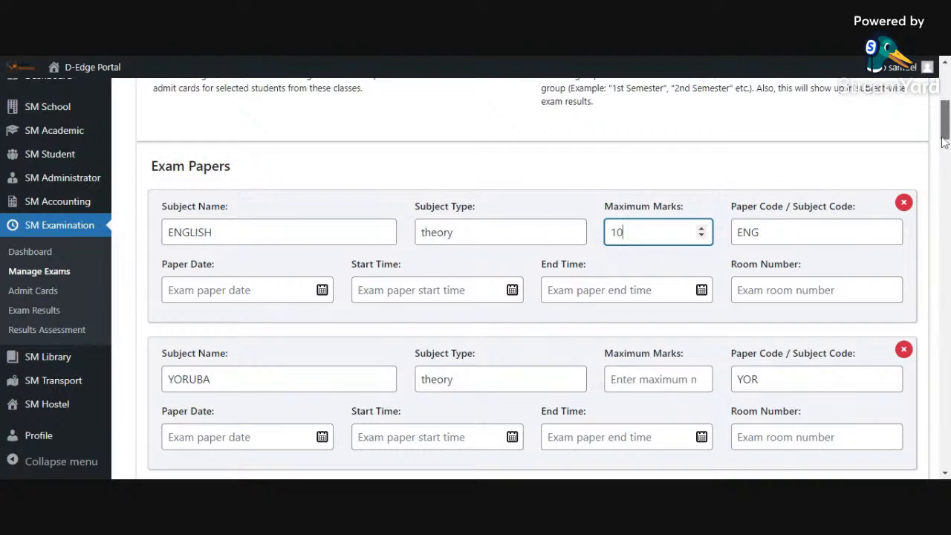
# - Set the first ENGLISH paper's date to 25-11-2021 and its start time to 09:30 am
pyautogui.moveTo(945, 141); pyautogui.dragTo(947, 104)
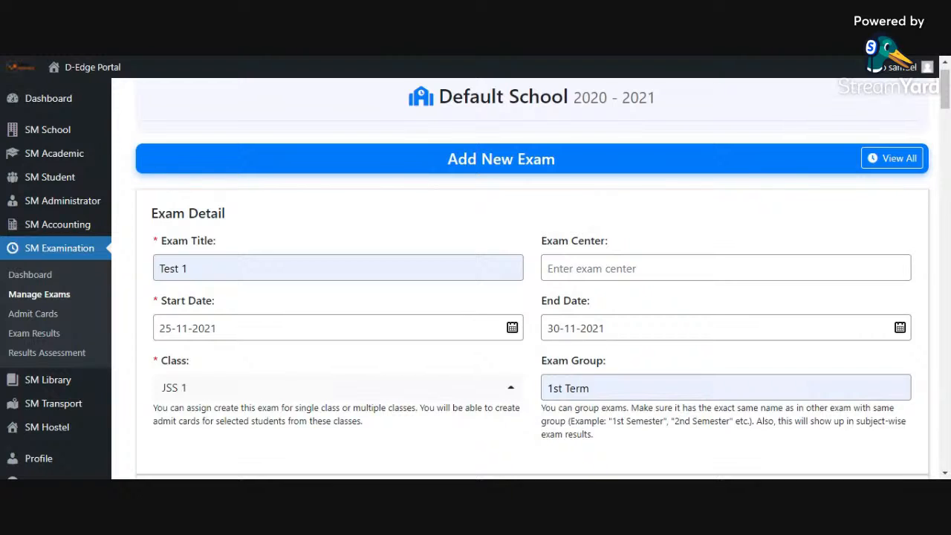
pyautogui.scroll(-4, 531, 278)
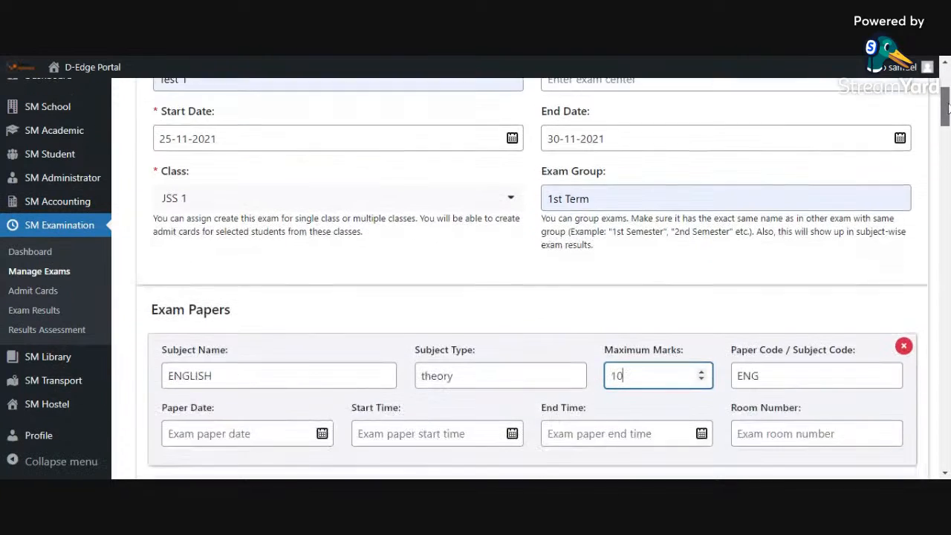
pyautogui.scroll(2, 948, 108)
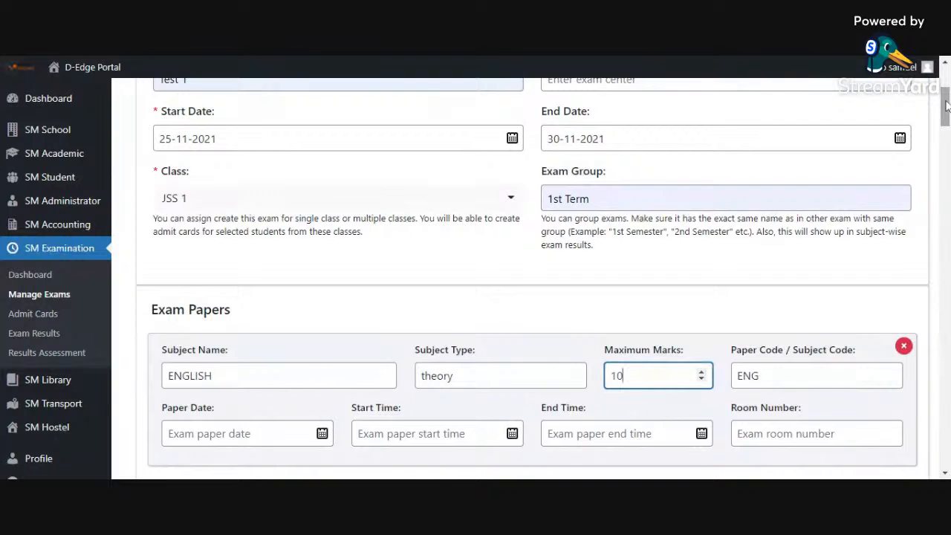
pyautogui.scroll(-2, 947, 107)
pyautogui.scroll(-1, 948, 115)
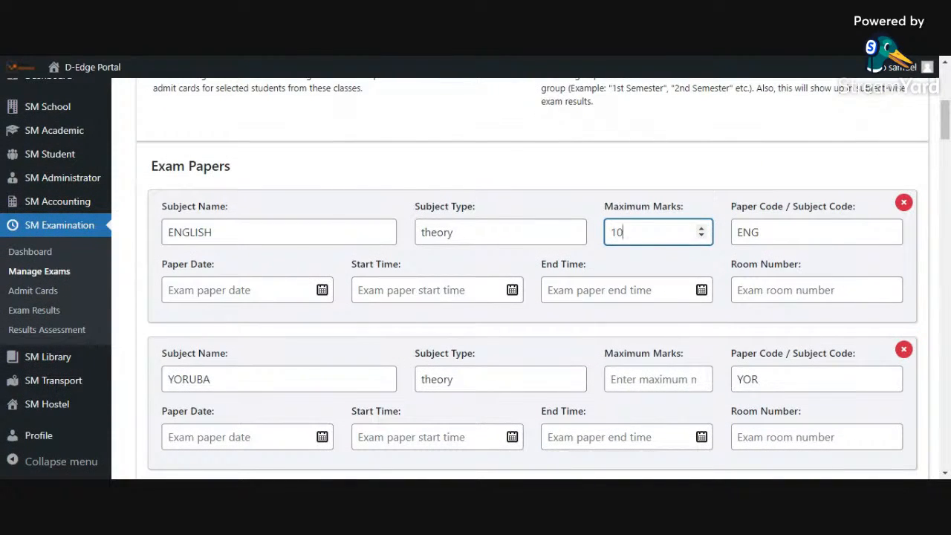
pyautogui.click(247, 291)
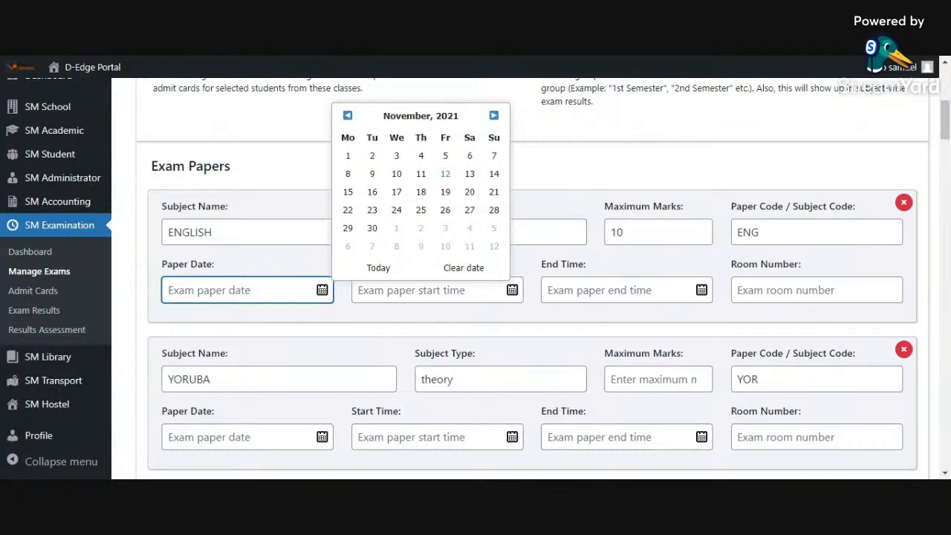
pyautogui.click(421, 211)
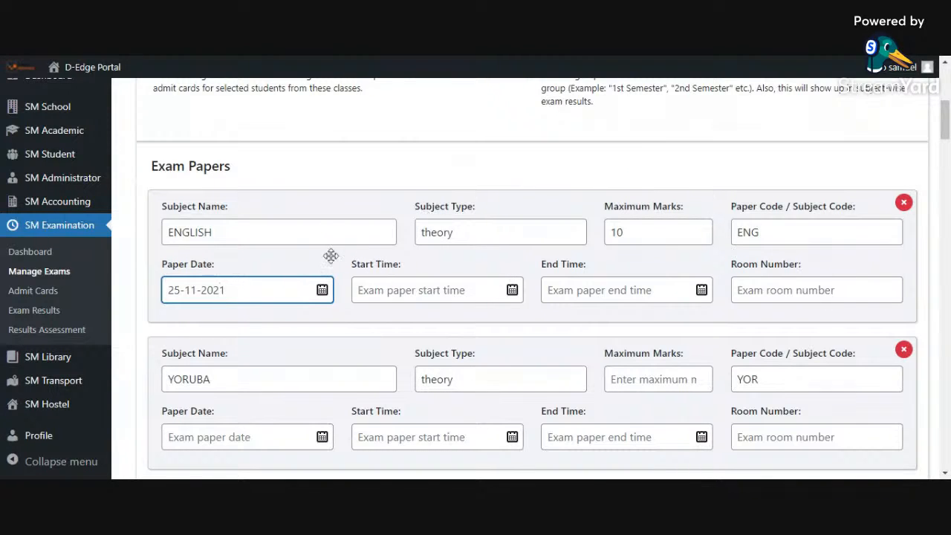
pyautogui.click(381, 291)
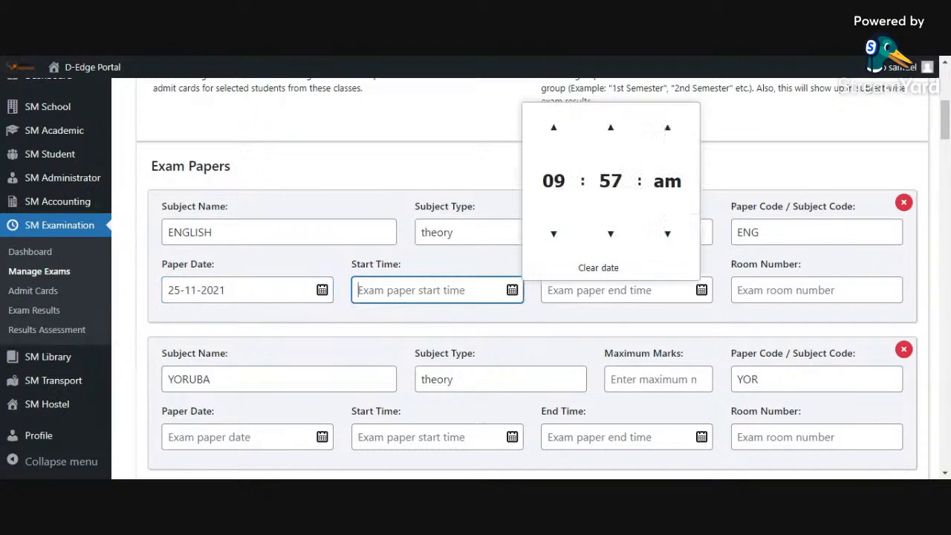
pyautogui.click(370, 337)
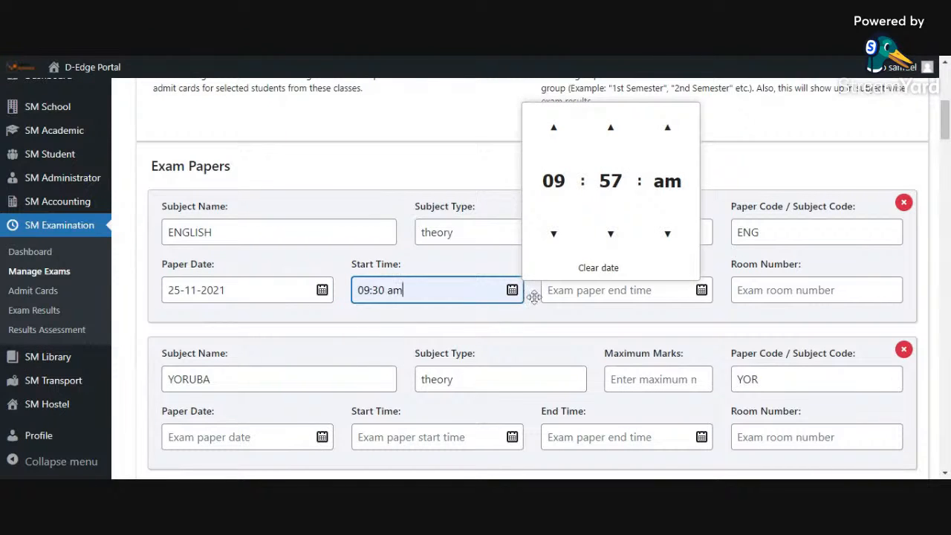
# - Set the ENGLISH paper's end time to 10:30 am and leave its room number empty
pyautogui.click(579, 291)
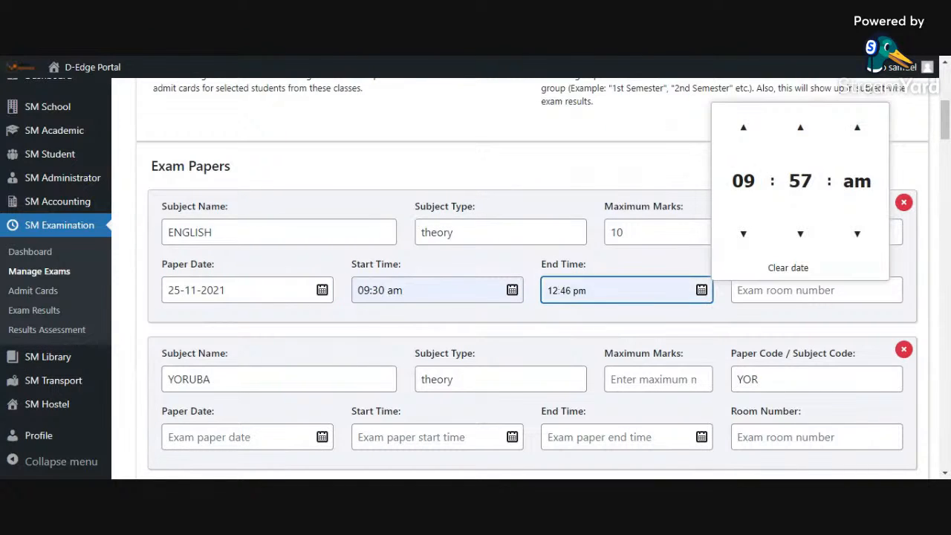
pyautogui.click(579, 336)
pyautogui.click(784, 290)
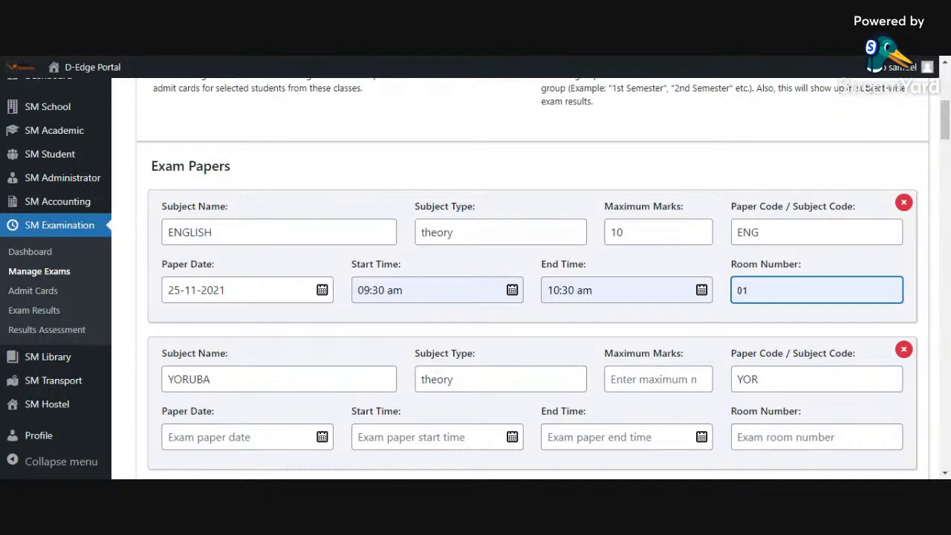
pyautogui.press('BackSpace')
pyautogui.press('BackSpace')
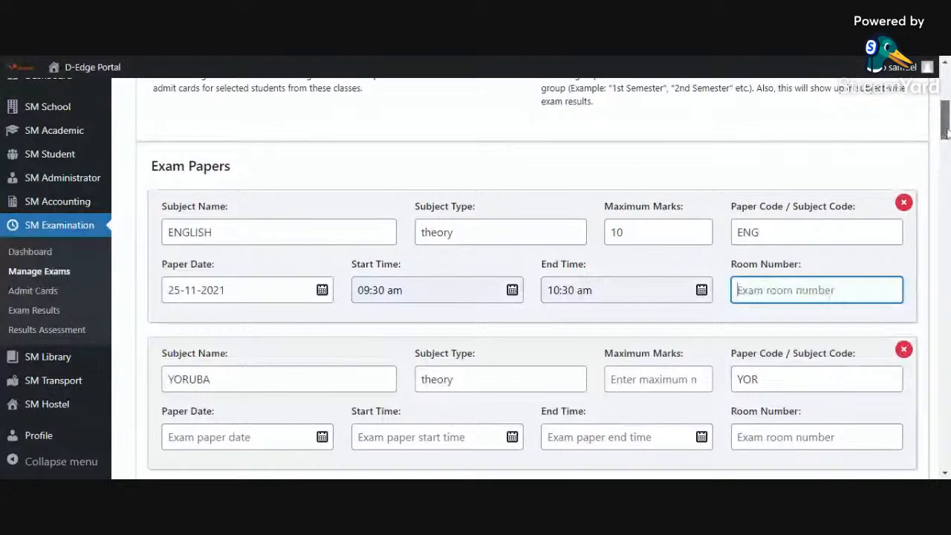
# - Remove every subject paper after ENGLISH, from YORUBA through BASIC-ELECTRICITY, so the exam contains only the ENGLISH paper
pyautogui.scroll(-1, 945, 132)
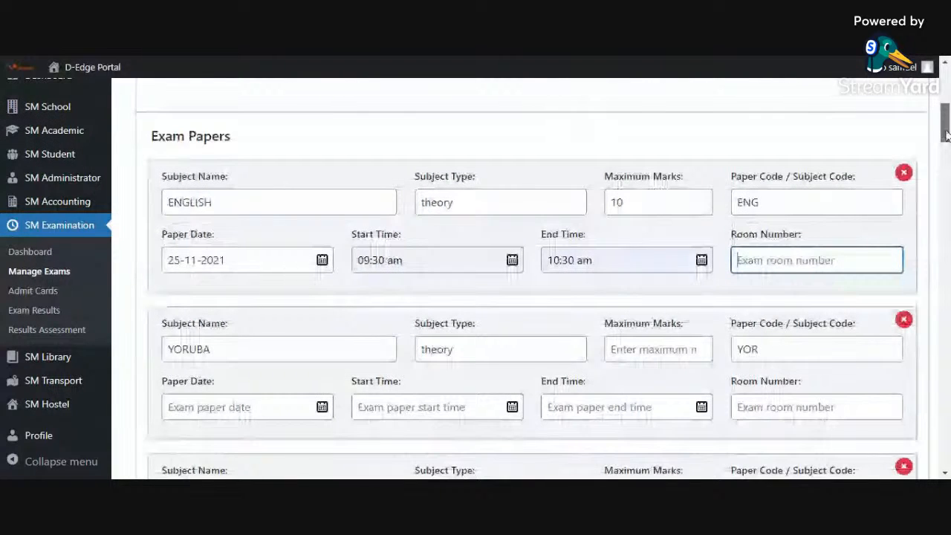
pyautogui.moveTo(945, 131); pyautogui.dragTo(945, 142)
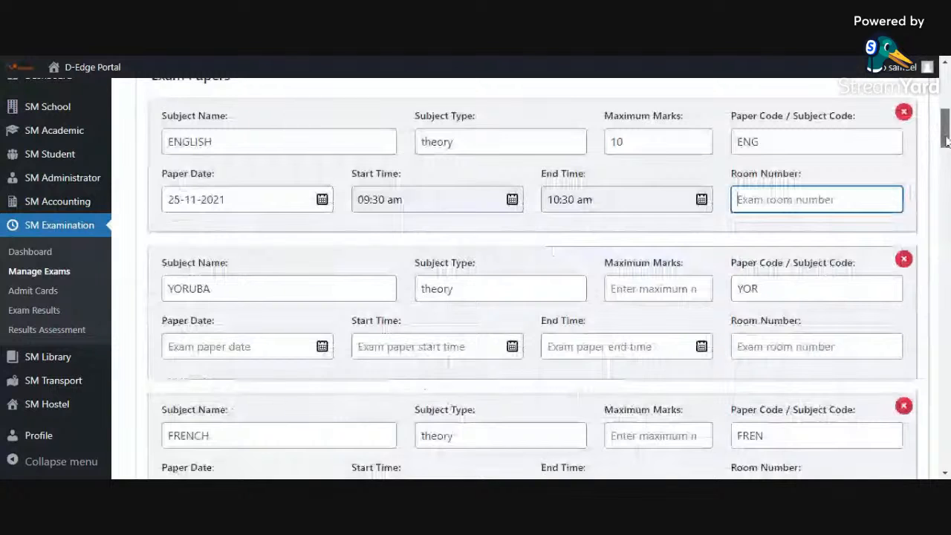
pyautogui.scroll(-1, 945, 141)
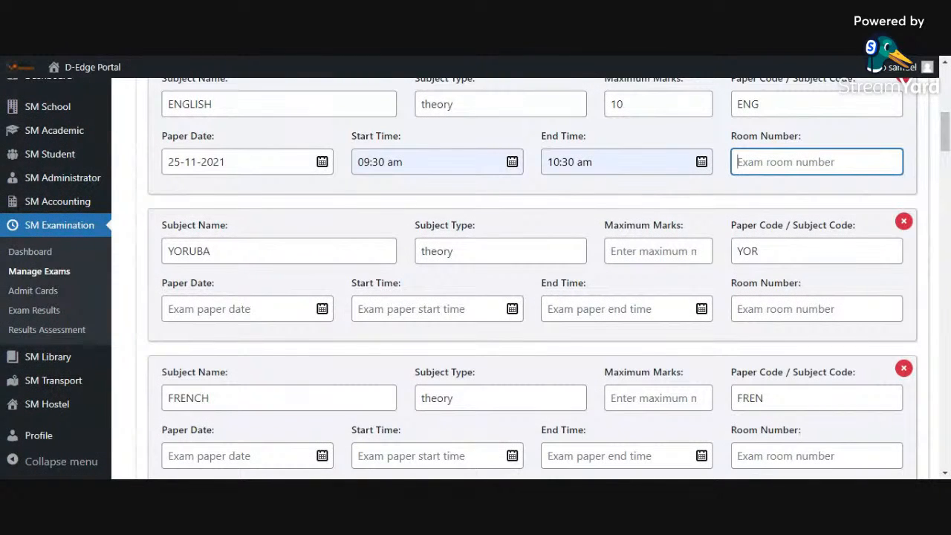
pyautogui.click(216, 309)
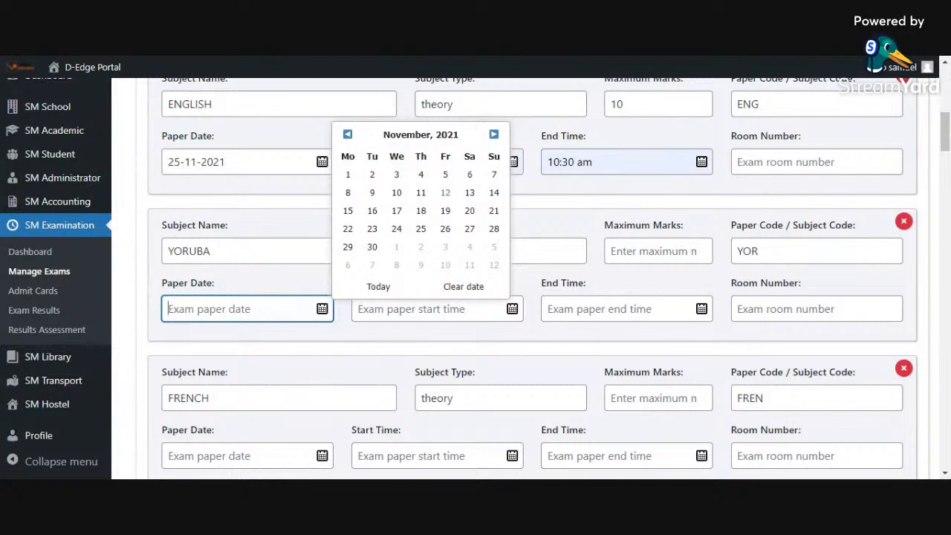
pyautogui.click(903, 222)
pyautogui.click(903, 221)
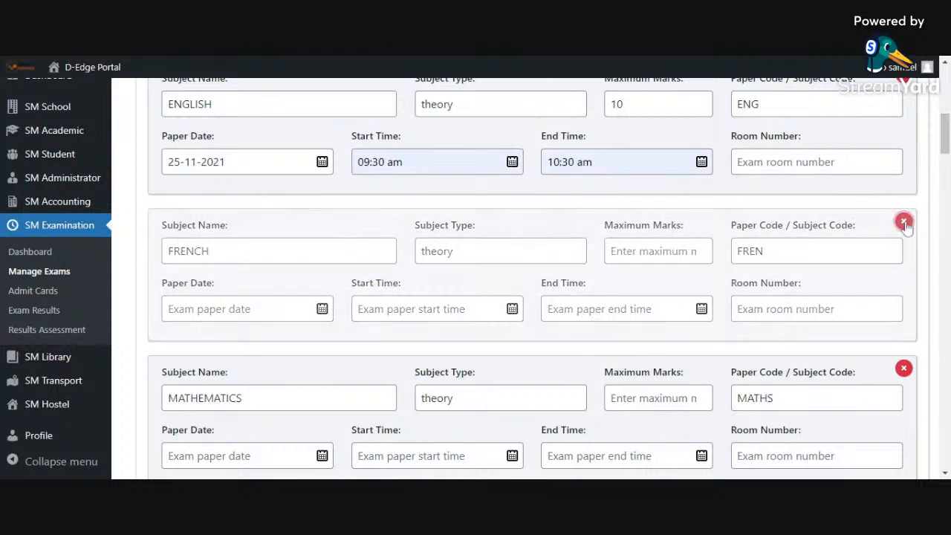
pyautogui.click(903, 221)
pyautogui.click(903, 222)
pyautogui.click(903, 221)
pyautogui.click(903, 221)
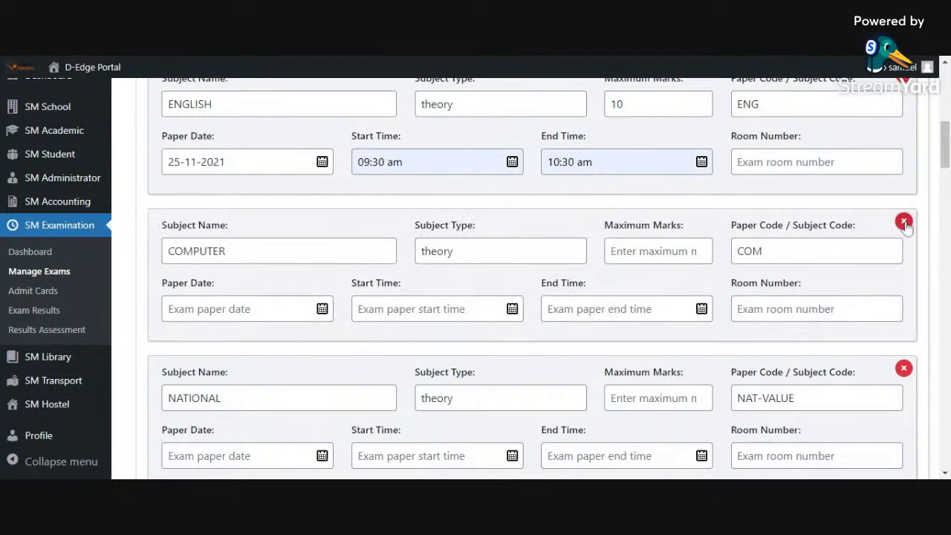
pyautogui.click(903, 222)
pyautogui.click(903, 222)
pyautogui.click(904, 221)
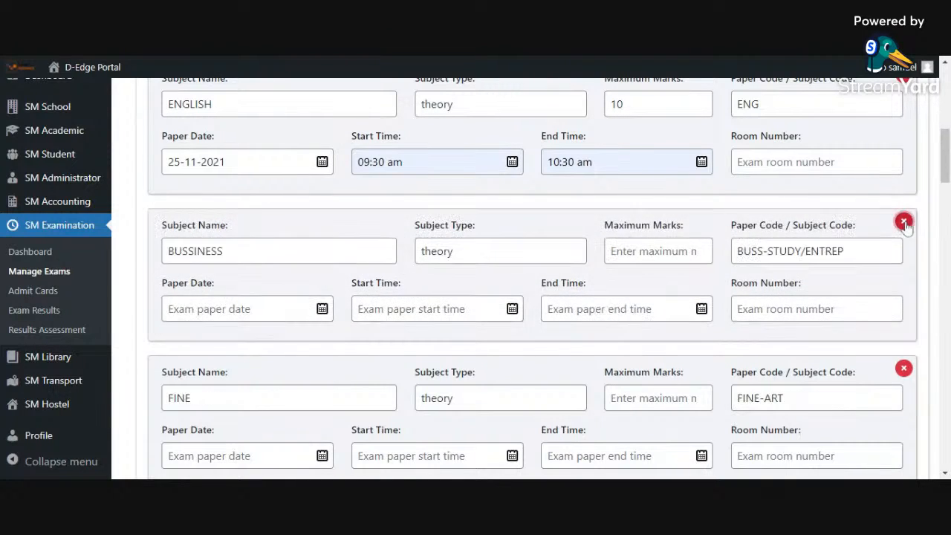
pyautogui.click(903, 221)
pyautogui.click(904, 222)
pyautogui.click(903, 222)
pyautogui.click(903, 221)
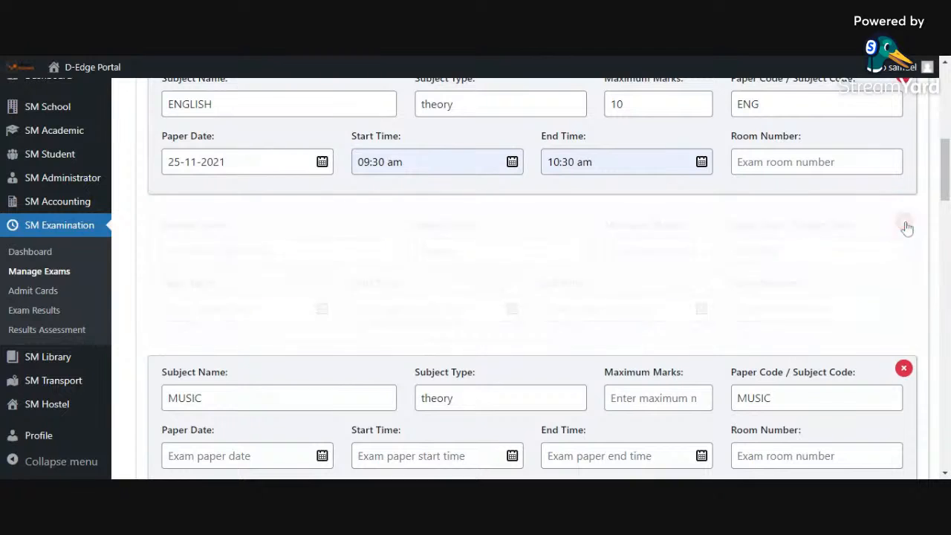
pyautogui.click(903, 221)
pyautogui.click(904, 221)
pyautogui.click(903, 221)
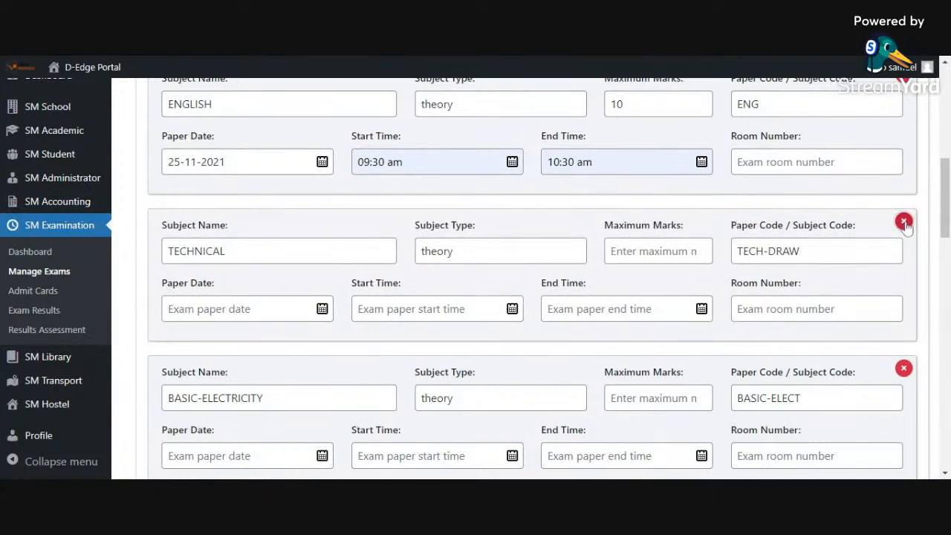
pyautogui.click(903, 222)
pyautogui.click(903, 221)
pyautogui.click(904, 221)
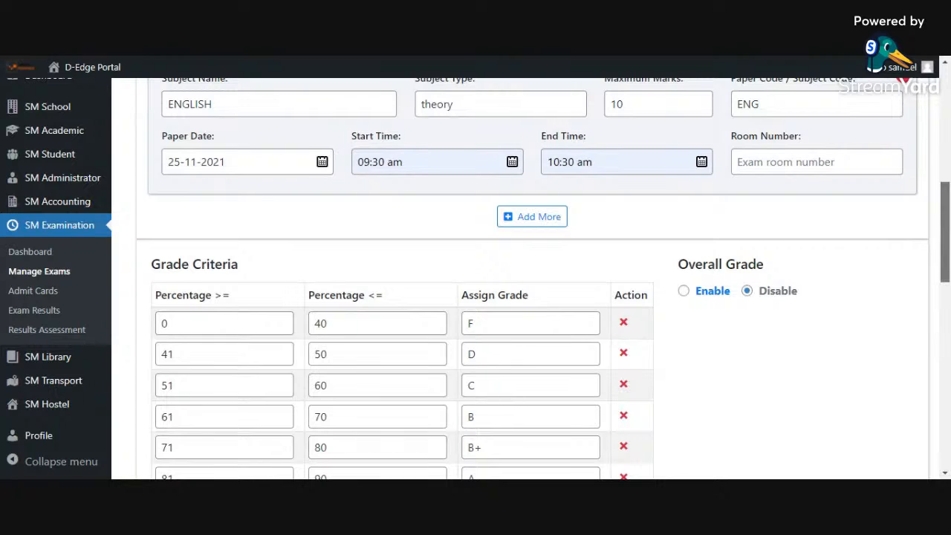
# - Enable the overall grade for the exam, keeping the existing grade criteria
pyautogui.scroll(1, 531, 279)
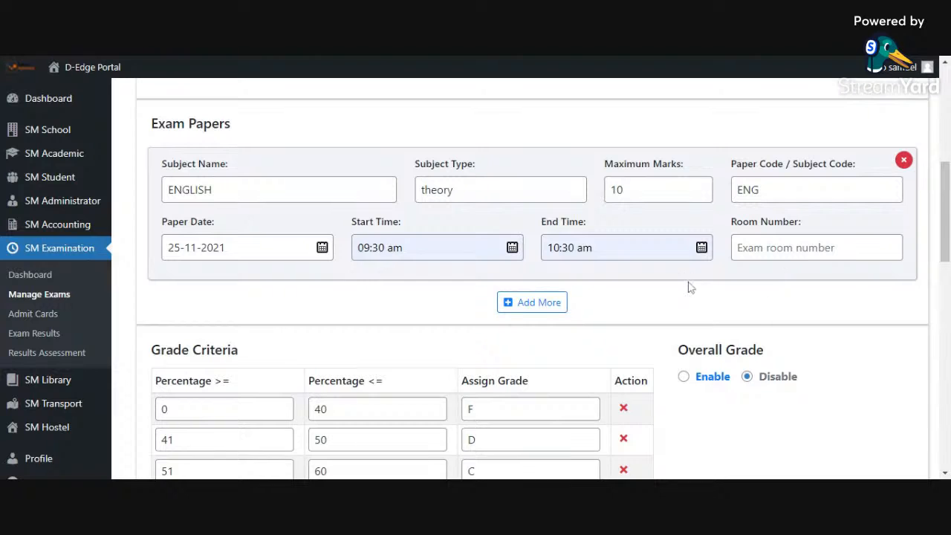
pyautogui.scroll(-3, 946, 245)
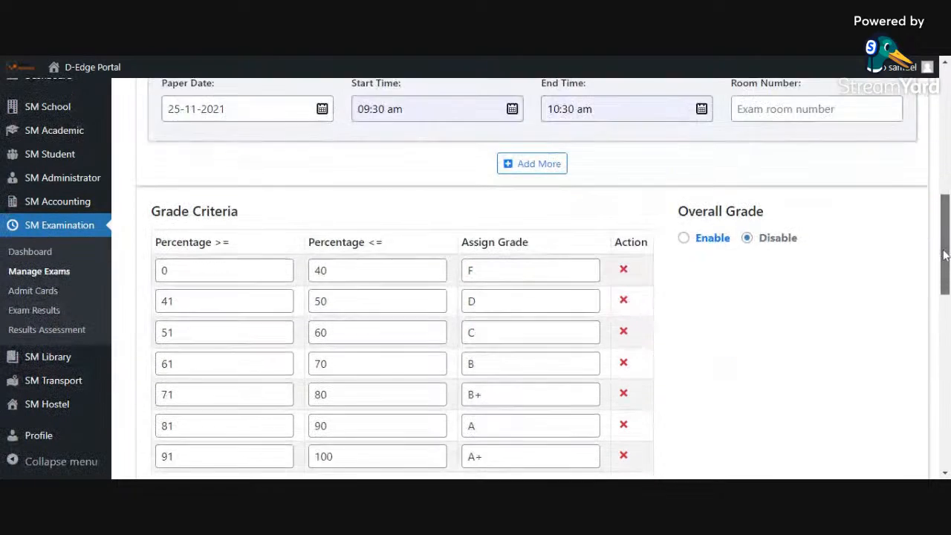
pyautogui.scroll(-1, 946, 266)
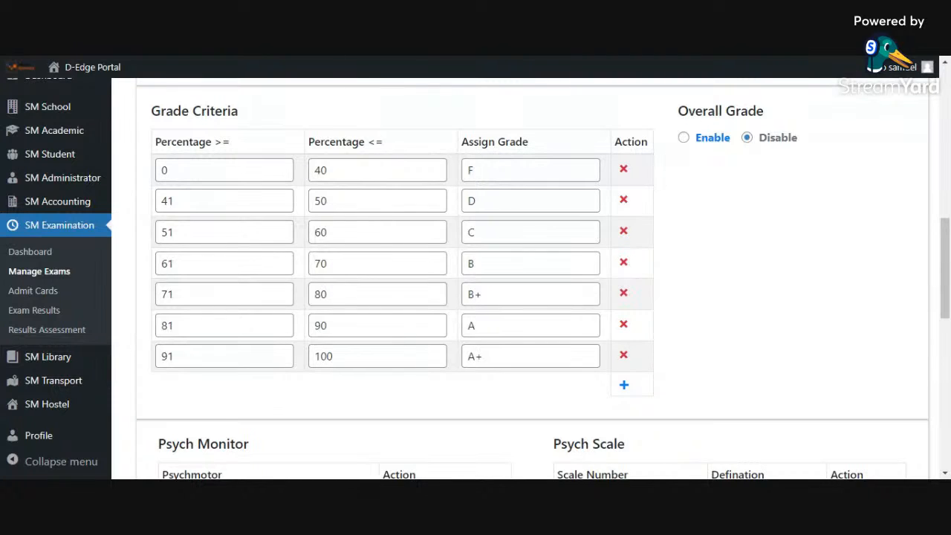
pyautogui.click(683, 139)
# - Add a psychomotor entry named "Punctual" to the Psych Monitor table
pyautogui.moveTo(947, 236); pyautogui.dragTo(945, 291)
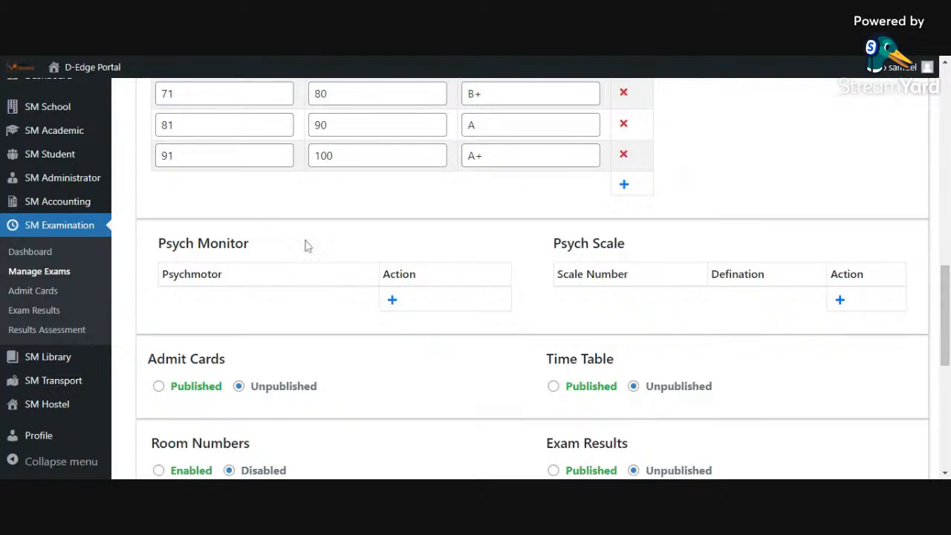
pyautogui.click(393, 301)
pyautogui.click(245, 303)
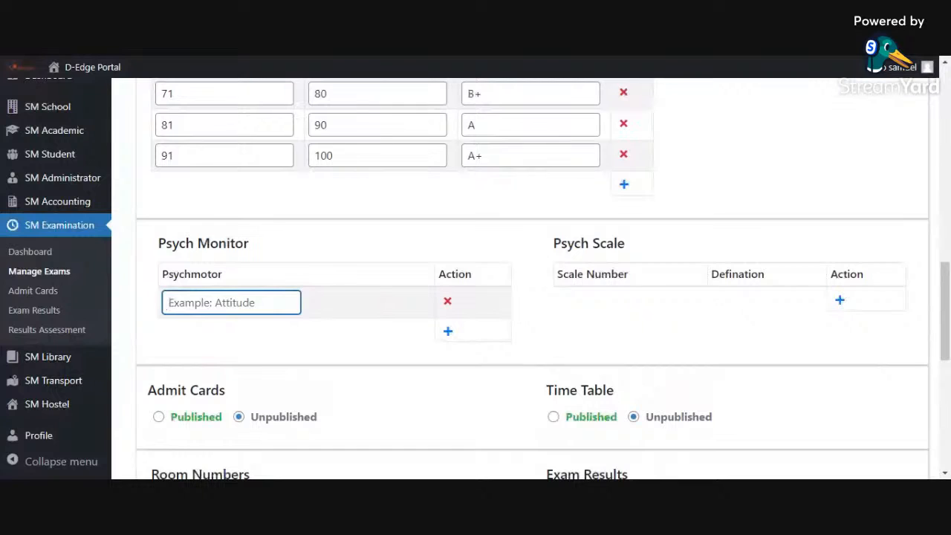
pyautogui.press('Down')
pyautogui.press('Return')
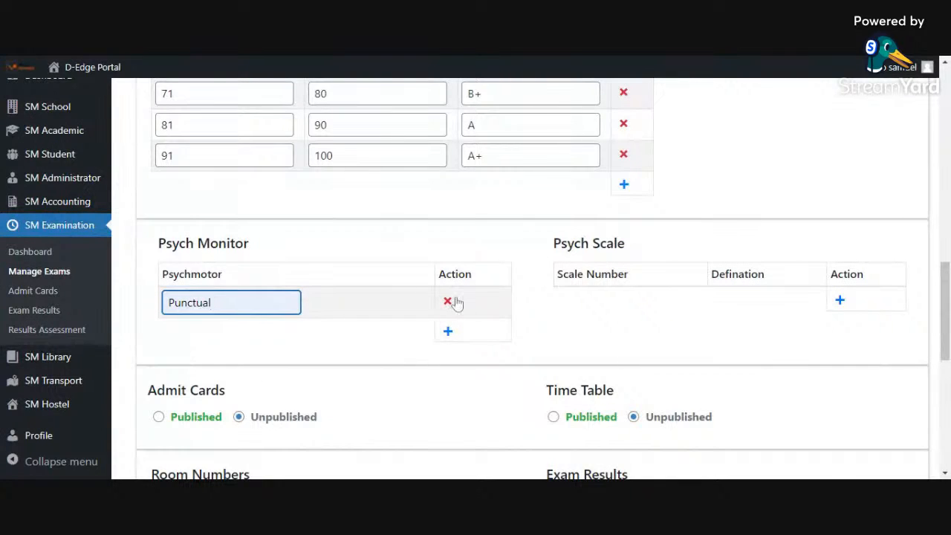
# - Add a Psych Scale row with scale number 5 and the definition "Very Good"
pyautogui.click(839, 300)
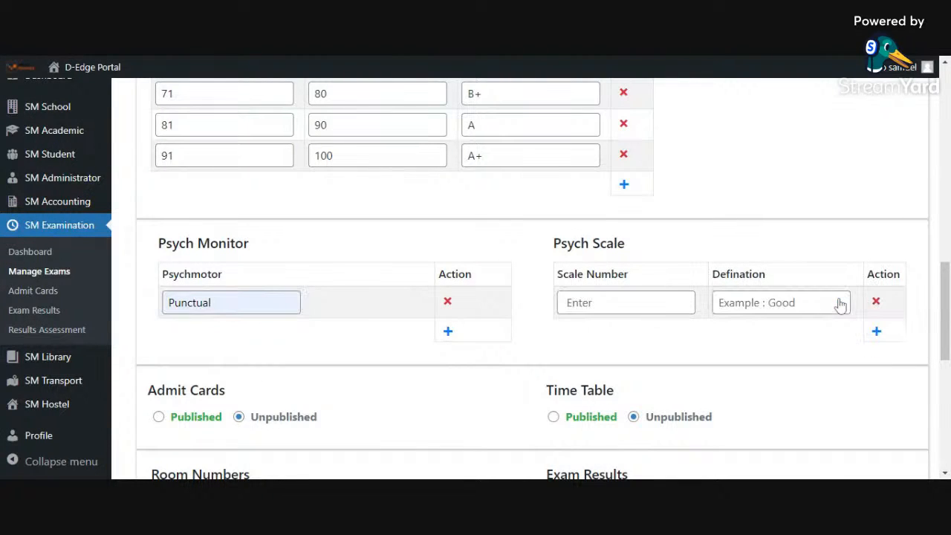
pyautogui.click(678, 303)
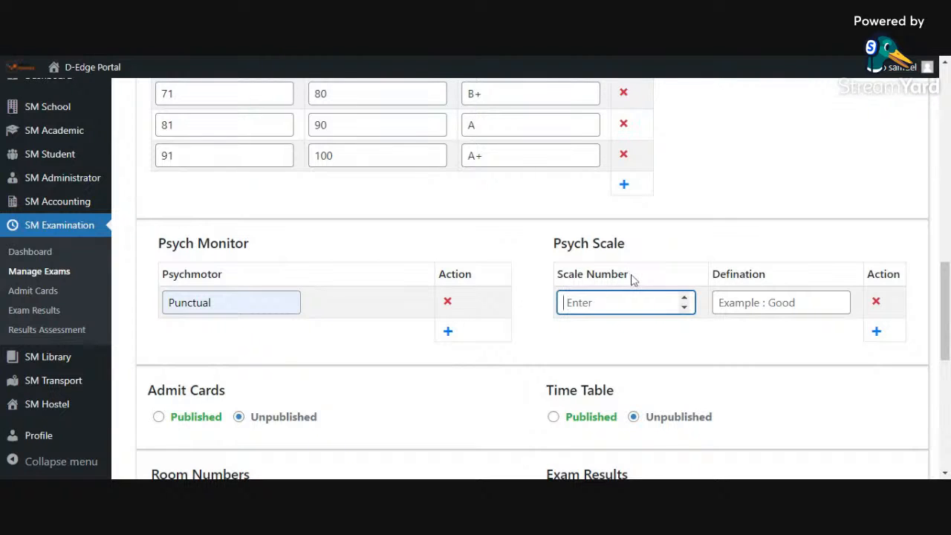
pyautogui.write('5')
pyautogui.click(780, 302)
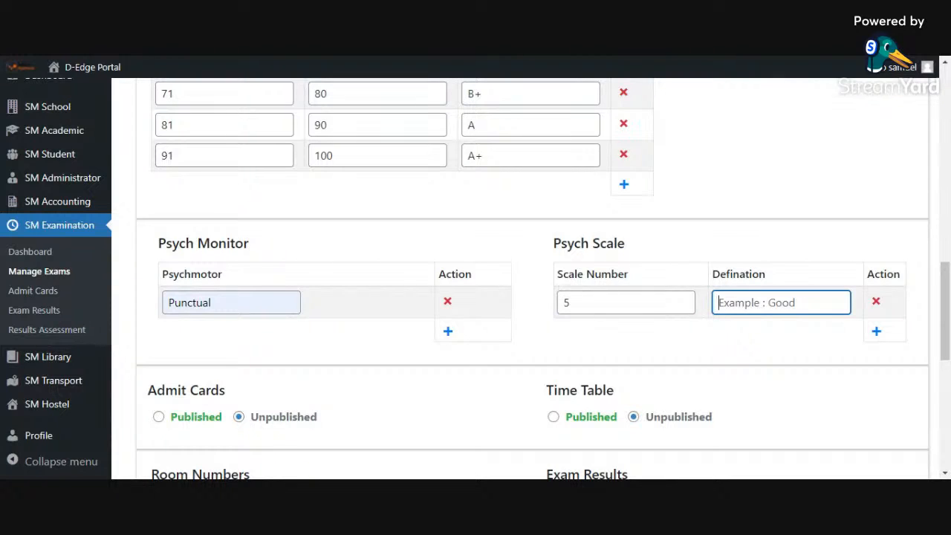
pyautogui.write('Very Good')
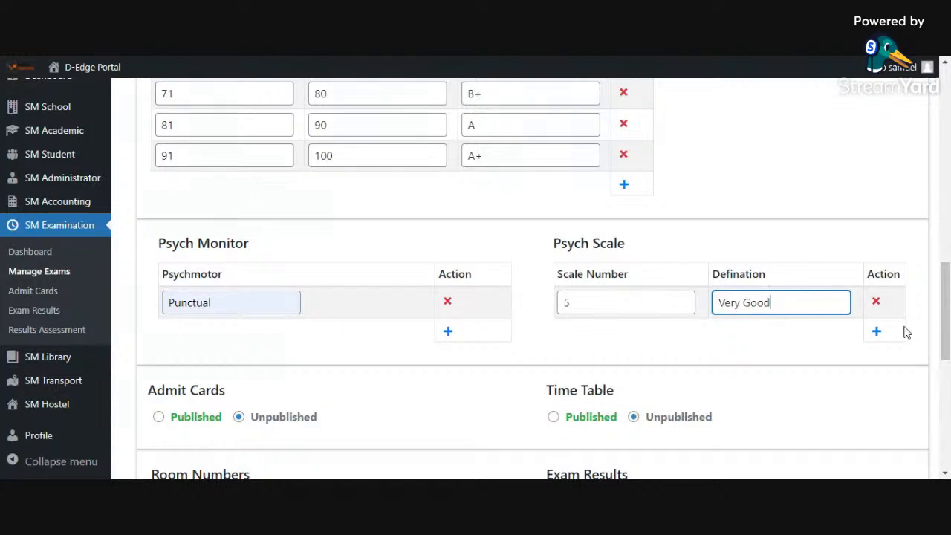
pyautogui.moveTo(945, 294); pyautogui.dragTo(944, 296)
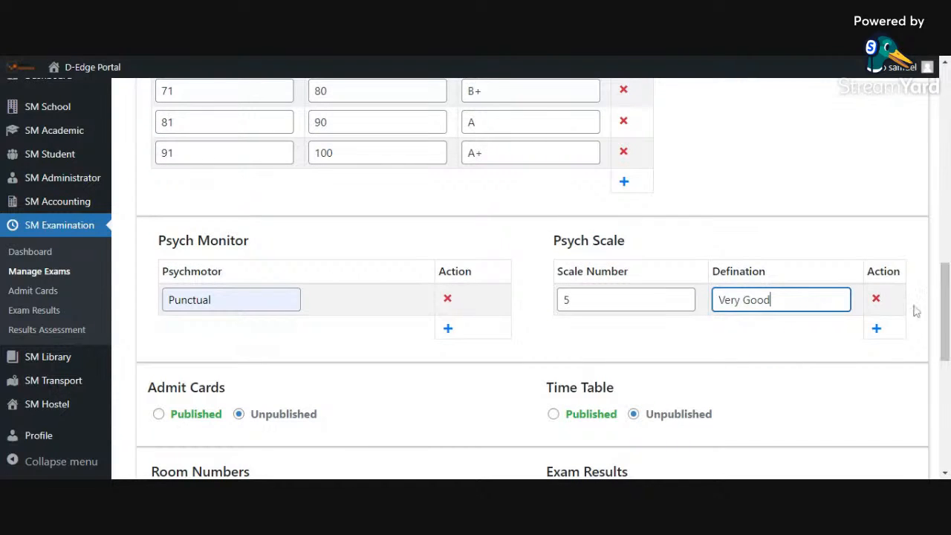
# - Add a second Psych Scale row with scale number 4 and the definition "Good"
pyautogui.click(875, 330)
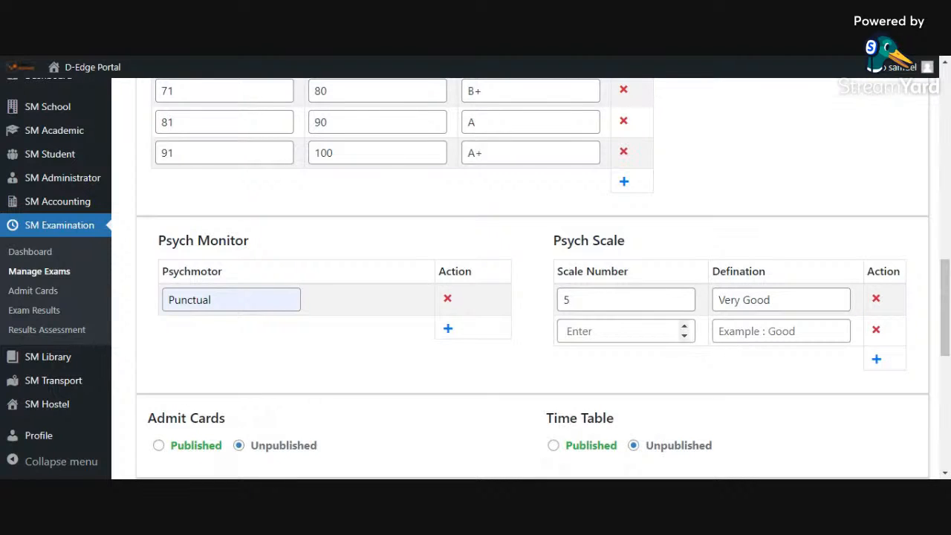
pyautogui.click(654, 331)
pyautogui.write('4')
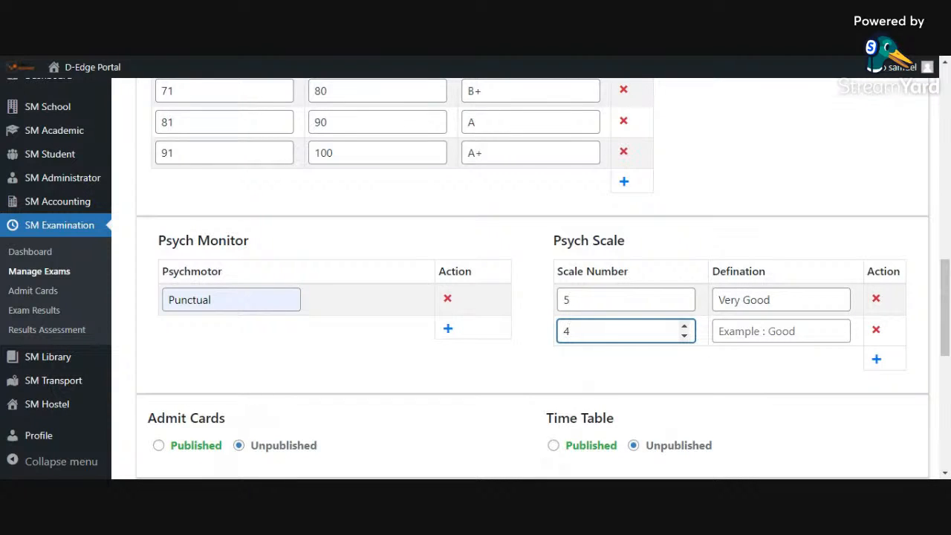
pyautogui.press('Tab')
pyautogui.write('Good')
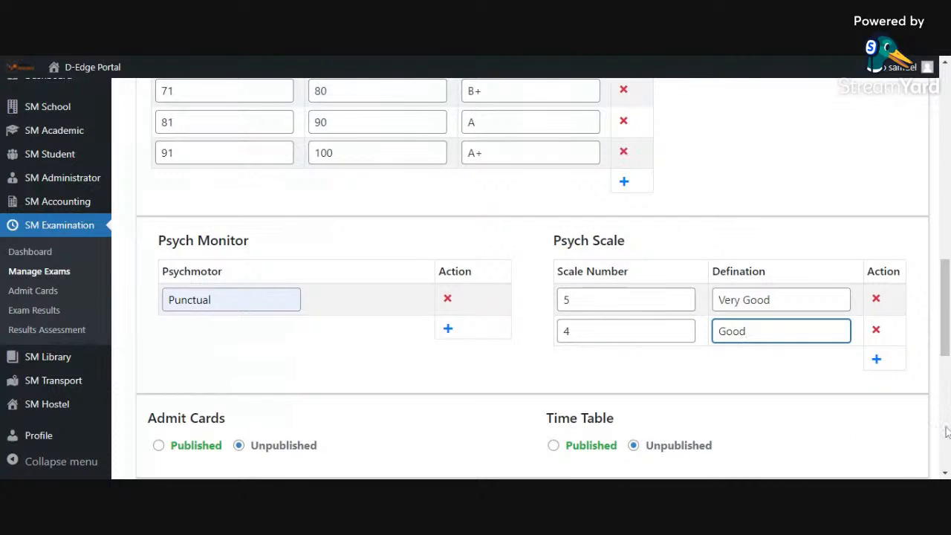
# - Submit the new exam, keeping the default options for publishing, room numbers, result display, remarks, psychomotor analysis and exam status
pyautogui.moveTo(945, 319); pyautogui.dragTo(946, 356)
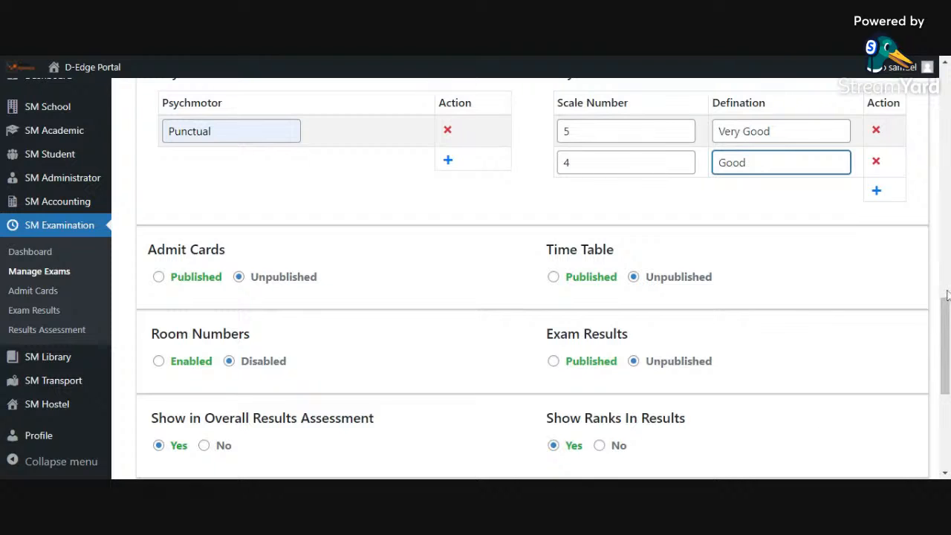
pyautogui.moveTo(945, 324); pyautogui.dragTo(940, 350)
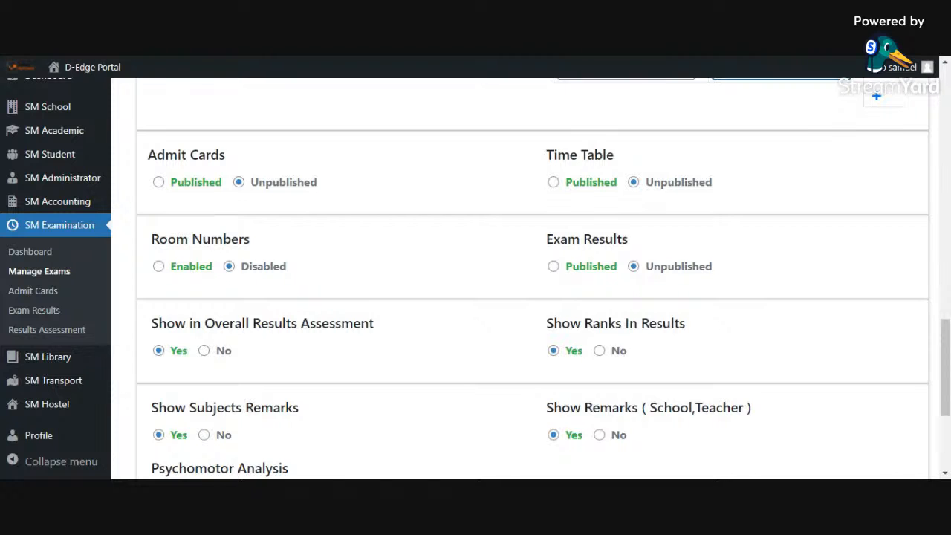
pyautogui.scroll(-1, 947, 360)
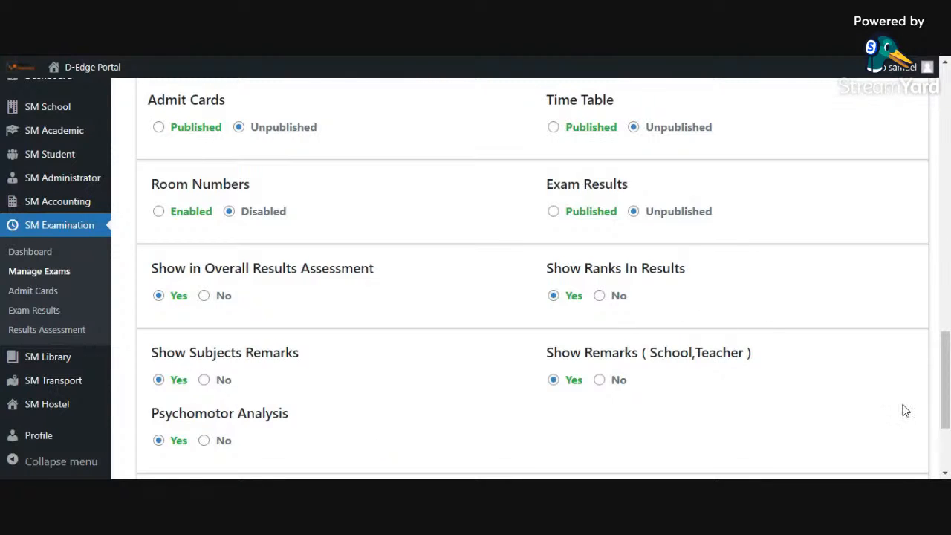
pyautogui.scroll(-2, 945, 393)
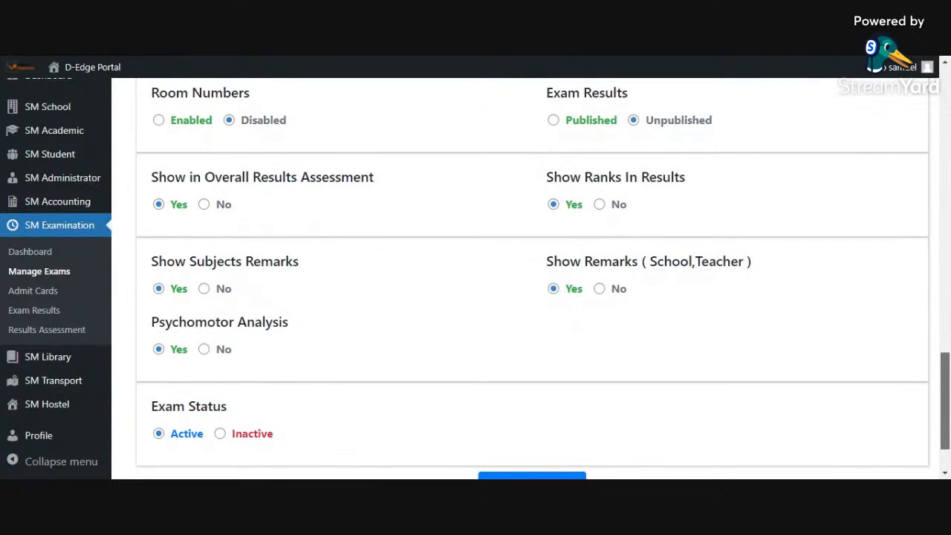
pyautogui.moveTo(945, 401); pyautogui.dragTo(944, 404)
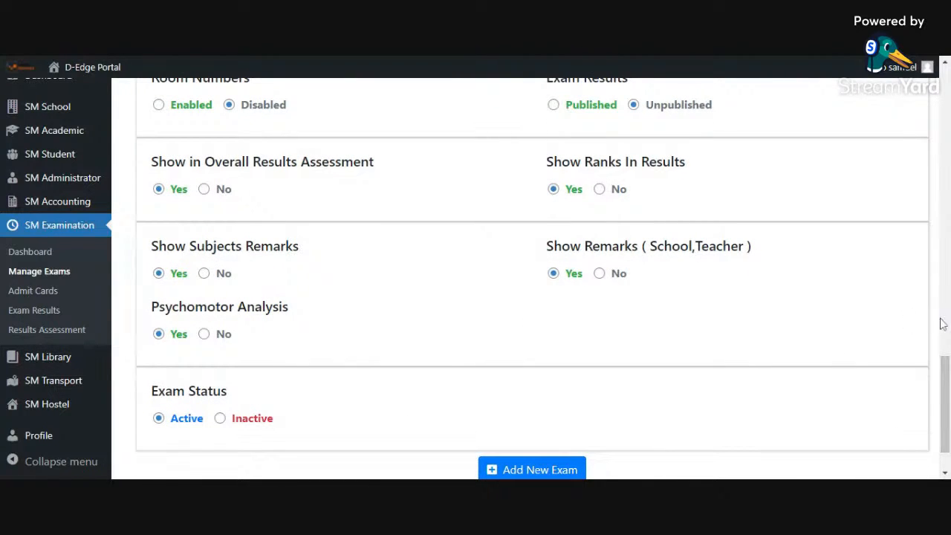
pyautogui.scroll(-2, 942, 371)
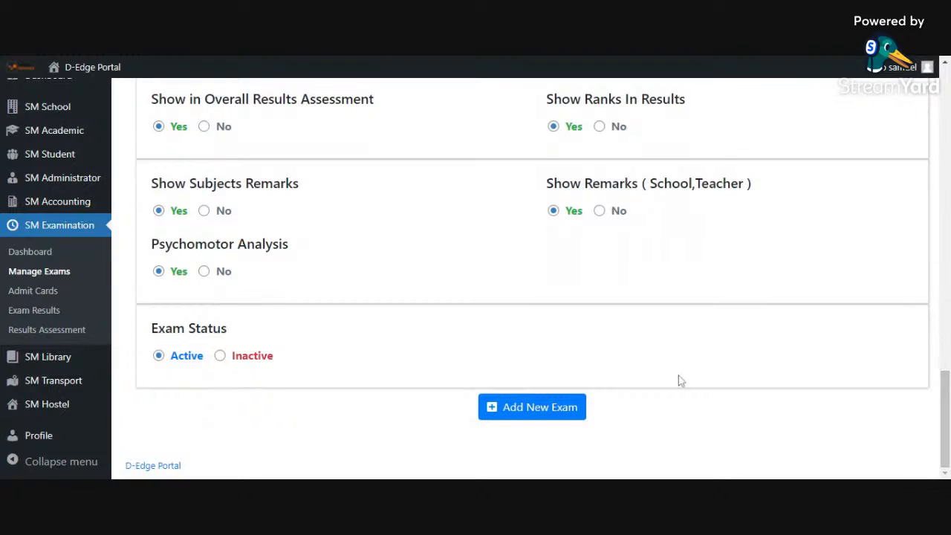
pyautogui.click(531, 410)
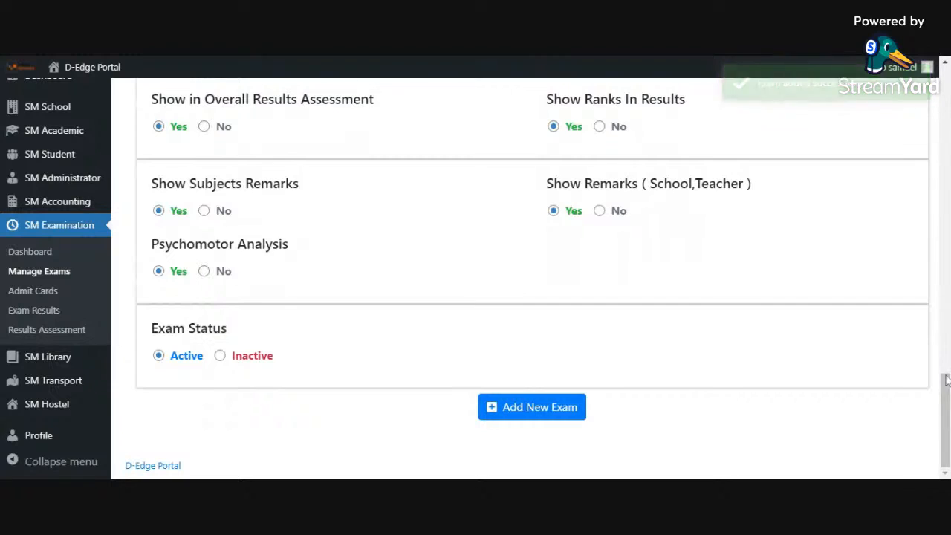
pyautogui.moveTo(948, 388); pyautogui.dragTo(918, 121)
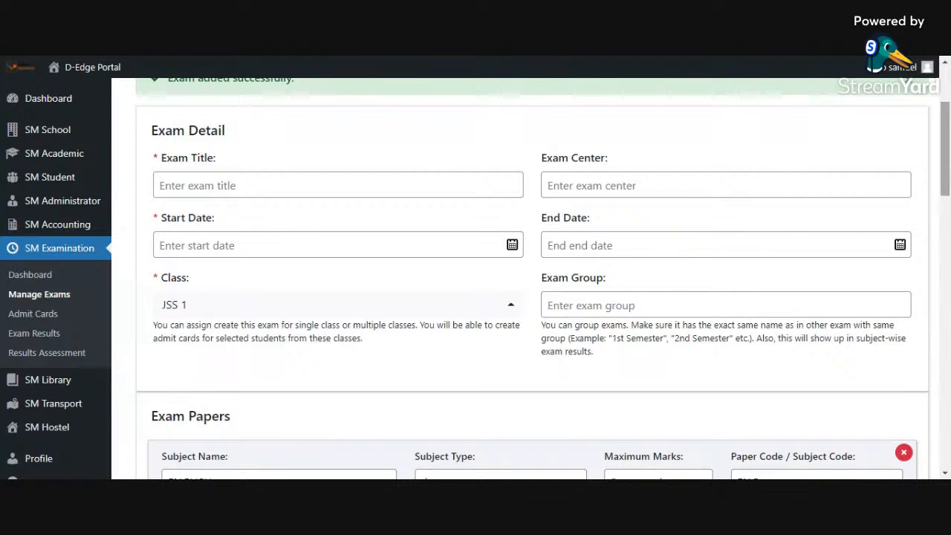
pyautogui.moveTo(946, 171); pyautogui.dragTo(946, 183)
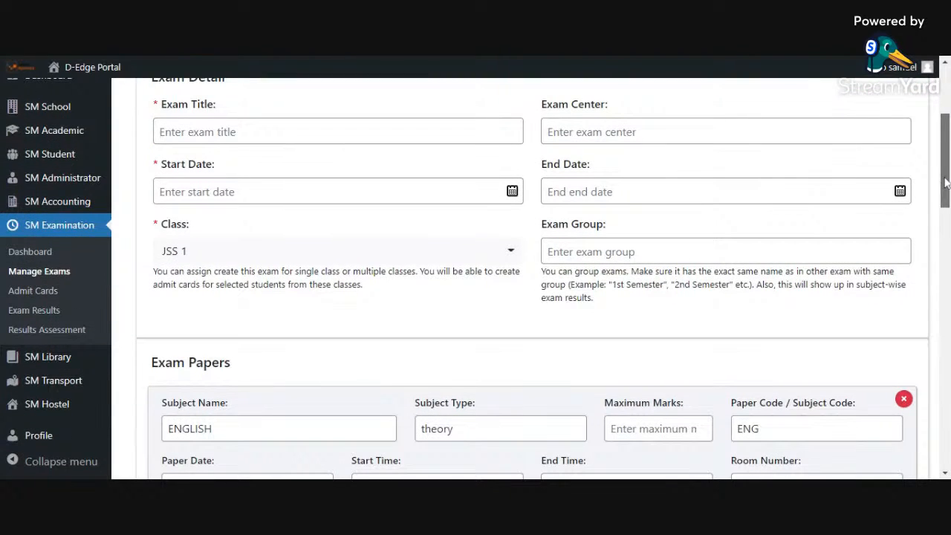